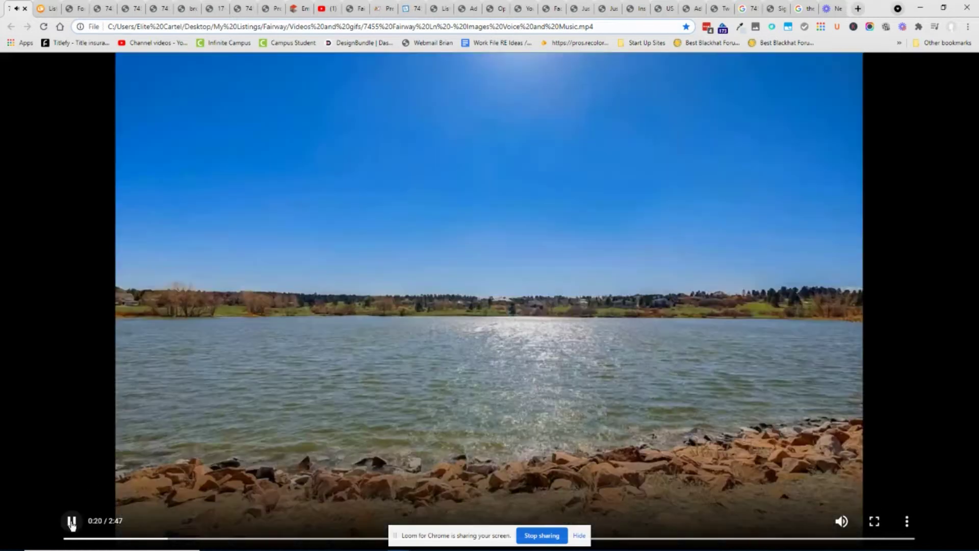
Step: Pause the lakeside listing video at 0:20 and switch to the ListingsMagic tour
{"action": "left_click", "coordinate": [71, 524]}
{"action": "key", "text": "ctrl+Tab"}
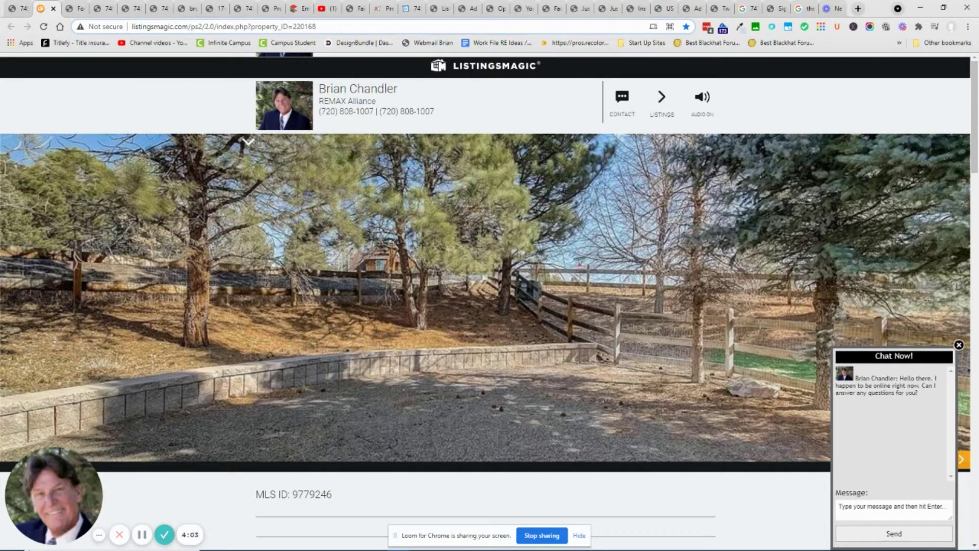
Step: Close the Loom camera bubble and go to the 7455fairway.com listing site
{"action": "left_click", "coordinate": [18, 461]}
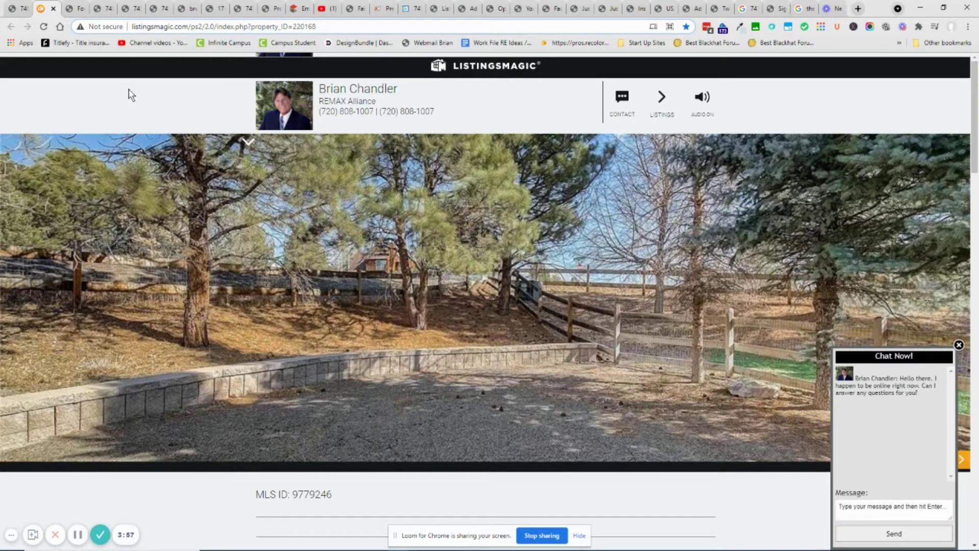
{"action": "key", "text": "ctrl+Tab"}
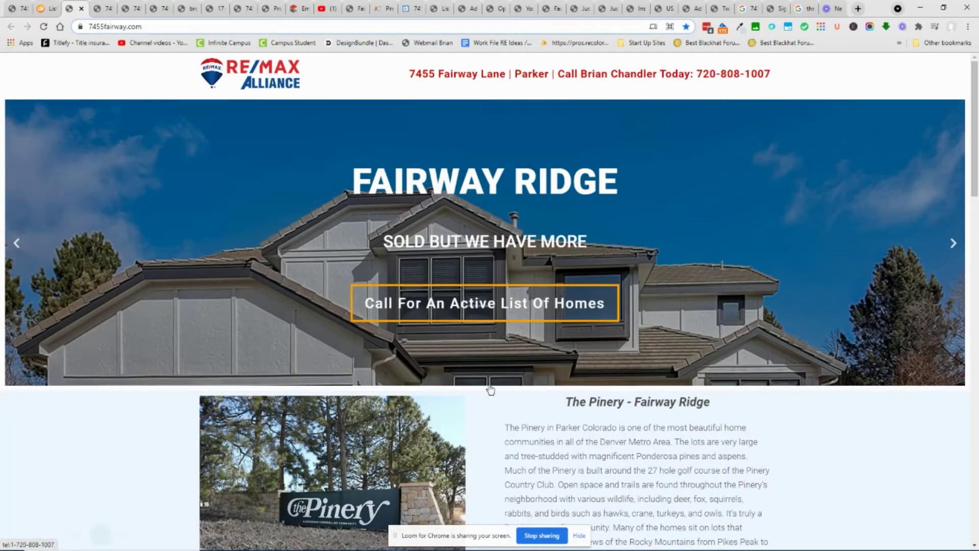
Step: Advance the Fairway Ridge slideshow one photo, then go to the ListReports page
{"action": "left_click", "coordinate": [953, 244]}
{"action": "scroll", "coordinate": [765, 256], "scroll_direction": "down", "scroll_amount": 1}
{"action": "scroll", "coordinate": [758, 252], "scroll_direction": "down", "scroll_amount": 1}
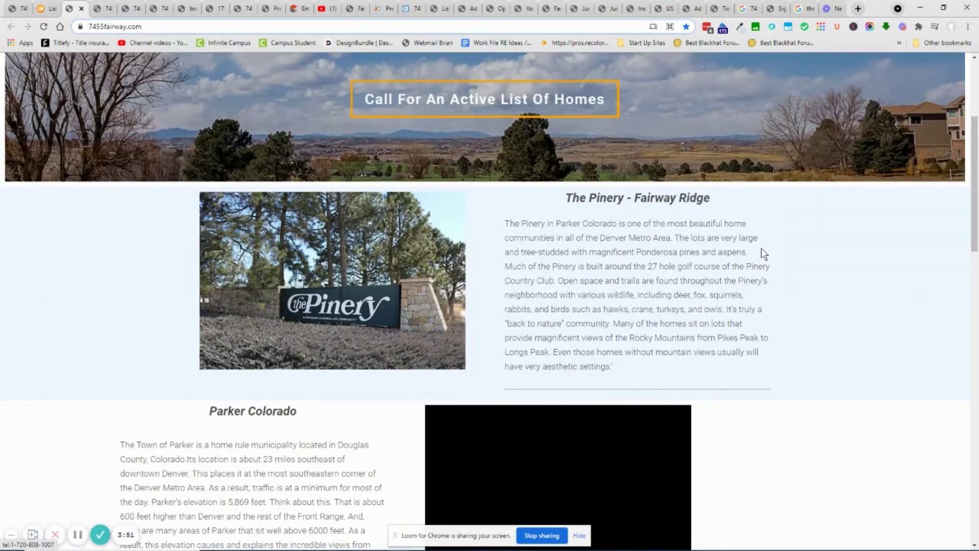
{"action": "scroll", "coordinate": [740, 140], "scroll_direction": "up", "scroll_amount": 1}
{"action": "scroll", "coordinate": [746, 139], "scroll_direction": "up", "scroll_amount": 2}
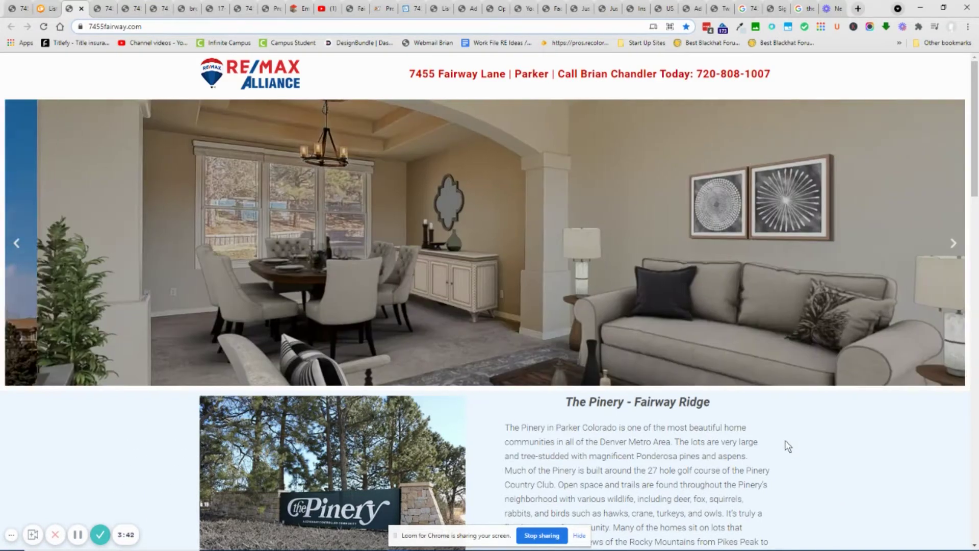
{"action": "scroll", "coordinate": [788, 442], "scroll_direction": "down", "scroll_amount": 2}
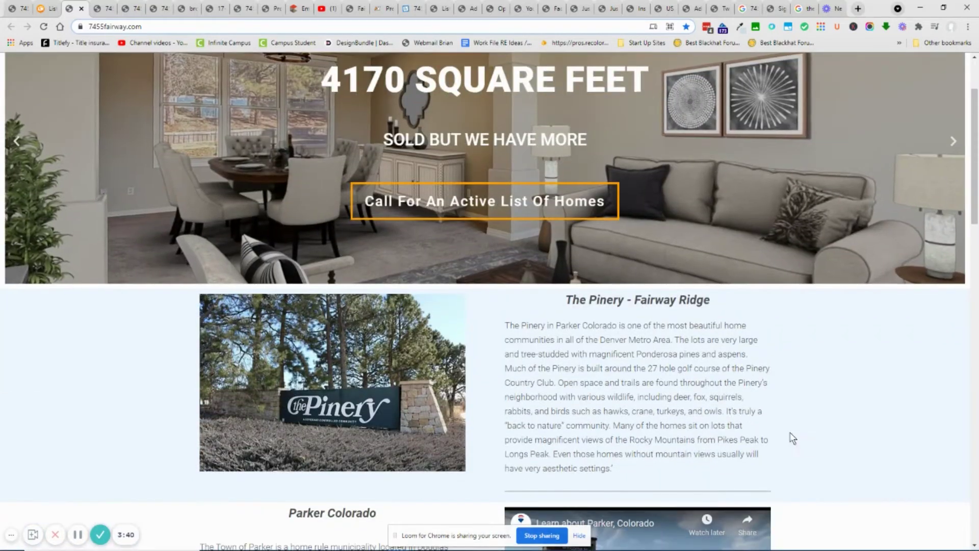
{"action": "scroll", "coordinate": [790, 438], "scroll_direction": "down", "scroll_amount": 2}
{"action": "scroll", "coordinate": [791, 436], "scroll_direction": "down", "scroll_amount": 3}
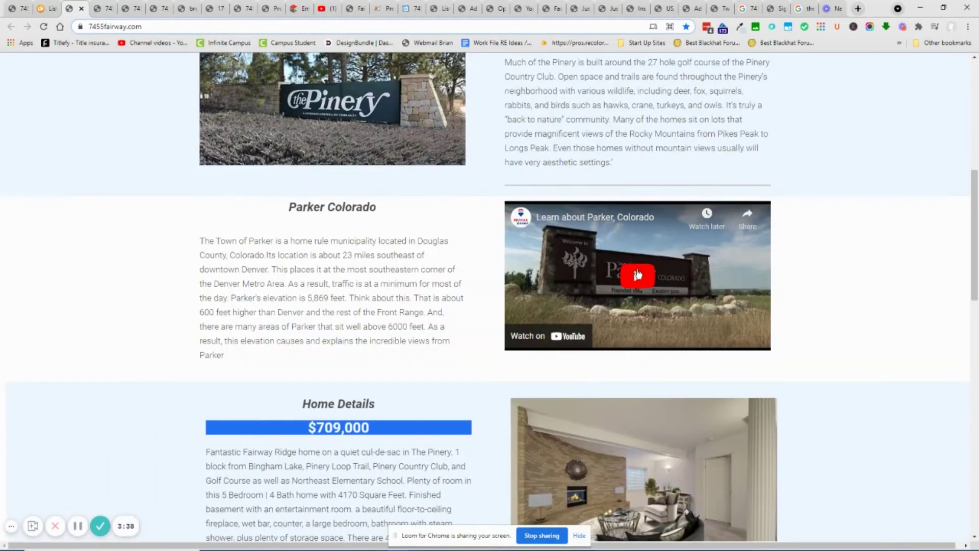
{"action": "scroll", "coordinate": [960, 291], "scroll_direction": "down", "scroll_amount": 1}
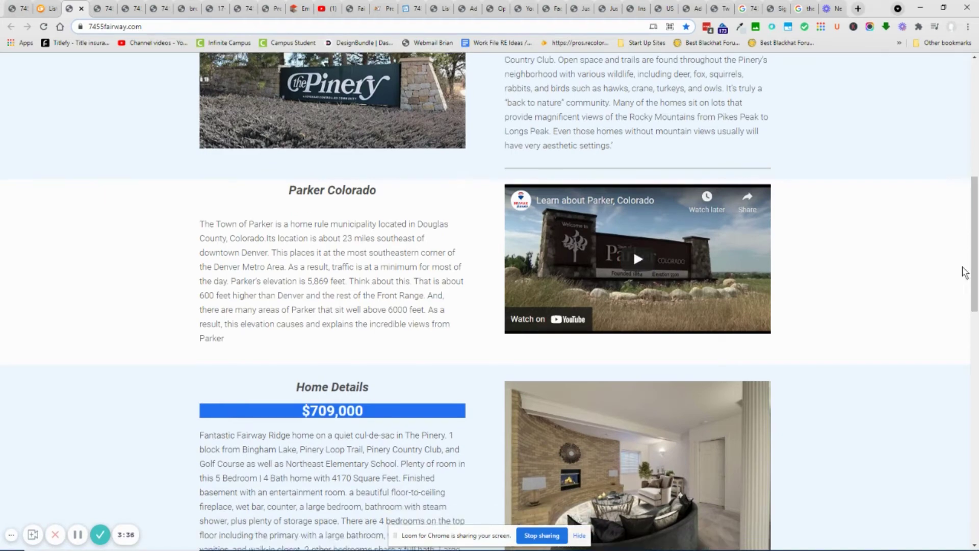
{"action": "scroll", "coordinate": [520, 332], "scroll_direction": "down", "scroll_amount": 2}
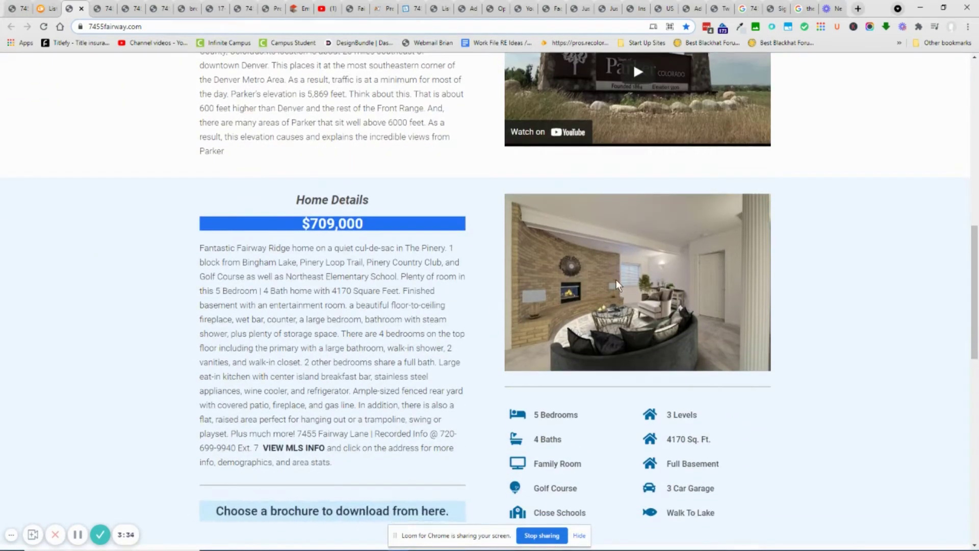
{"action": "scroll", "coordinate": [616, 280], "scroll_direction": "down", "scroll_amount": 1}
{"action": "scroll", "coordinate": [802, 267], "scroll_direction": "down", "scroll_amount": 1}
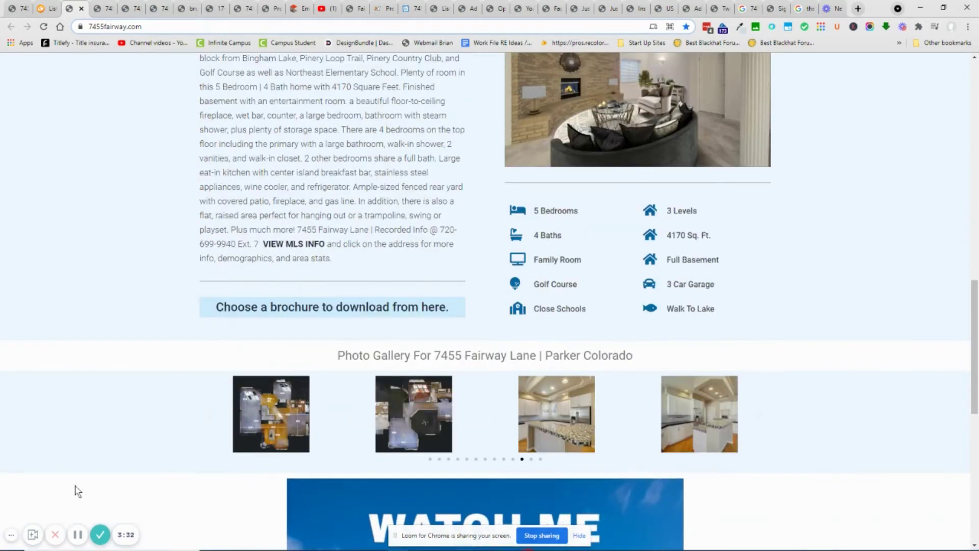
{"action": "scroll", "coordinate": [331, 431], "scroll_direction": "down", "scroll_amount": 2}
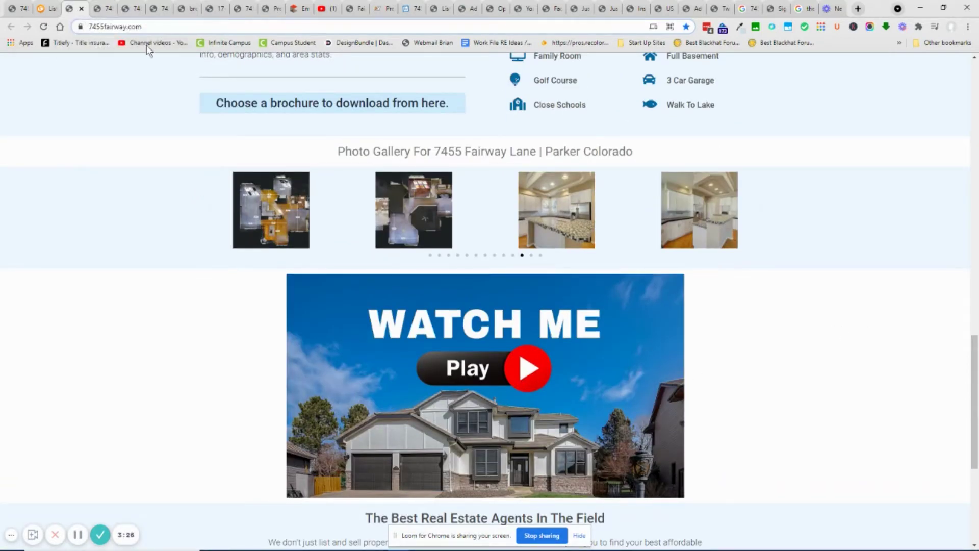
{"action": "key", "text": "ctrl+Tab"}
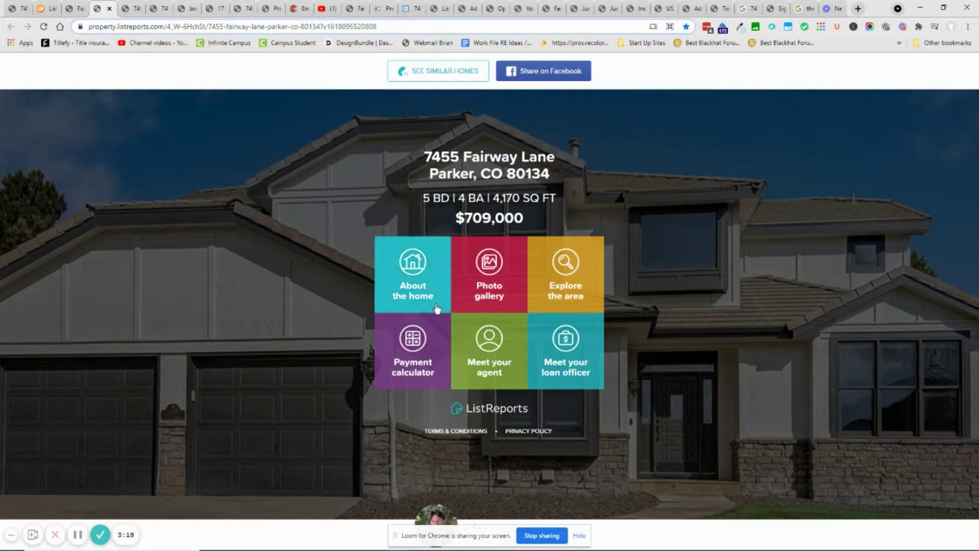
Step: Open Explore the area, page four report cards past Neighborhood Eats, then show the for-sale GIF
{"action": "left_click", "coordinate": [412, 279]}
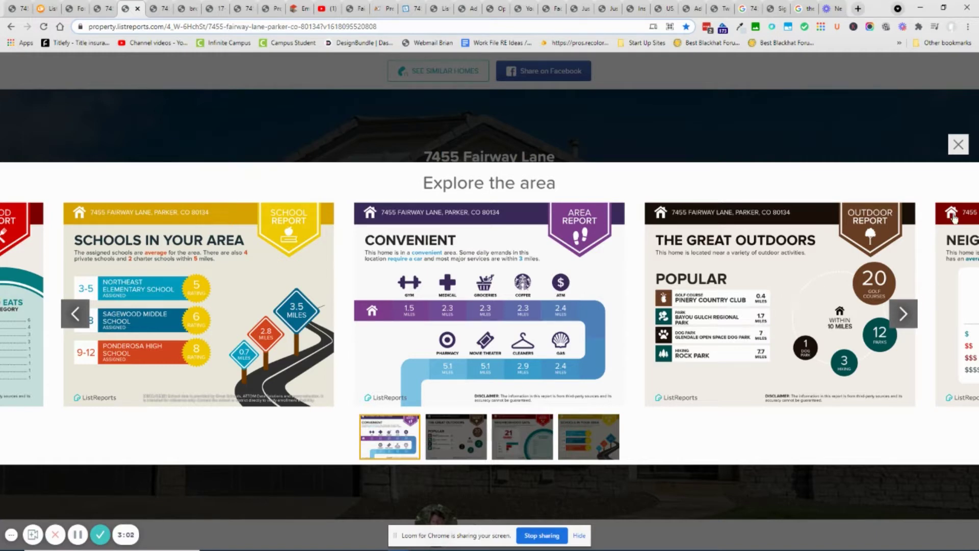
{"action": "left_click", "coordinate": [904, 316]}
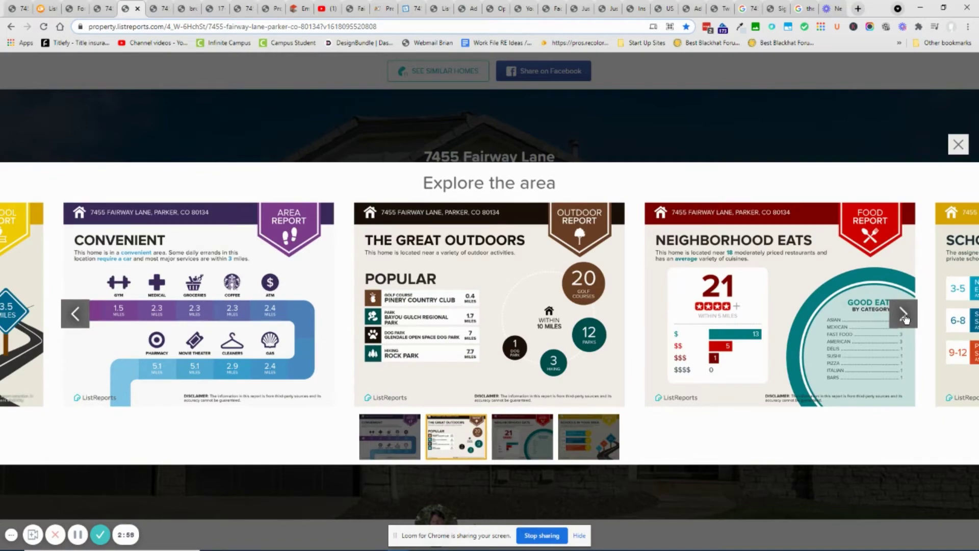
{"action": "left_click", "coordinate": [903, 316]}
{"action": "left_click", "coordinate": [904, 316]}
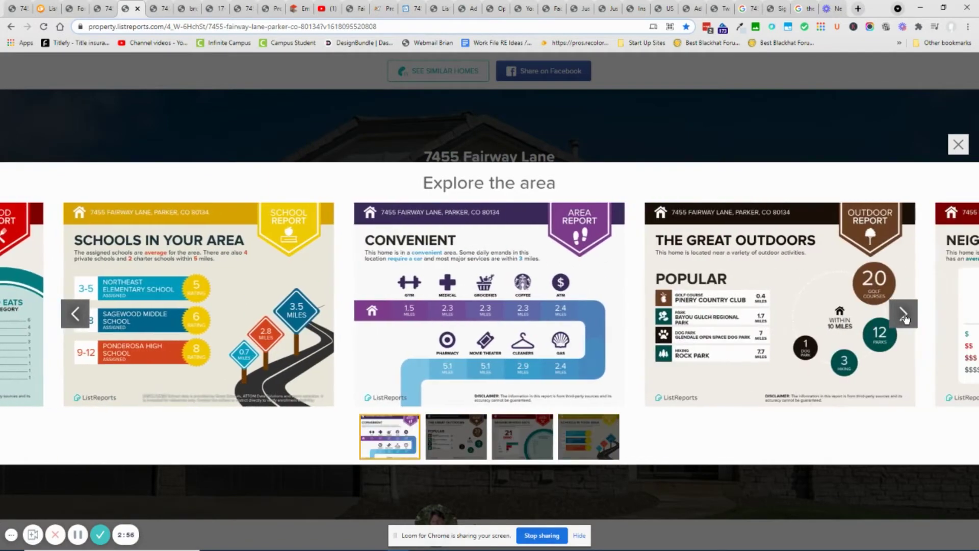
{"action": "left_click", "coordinate": [903, 316]}
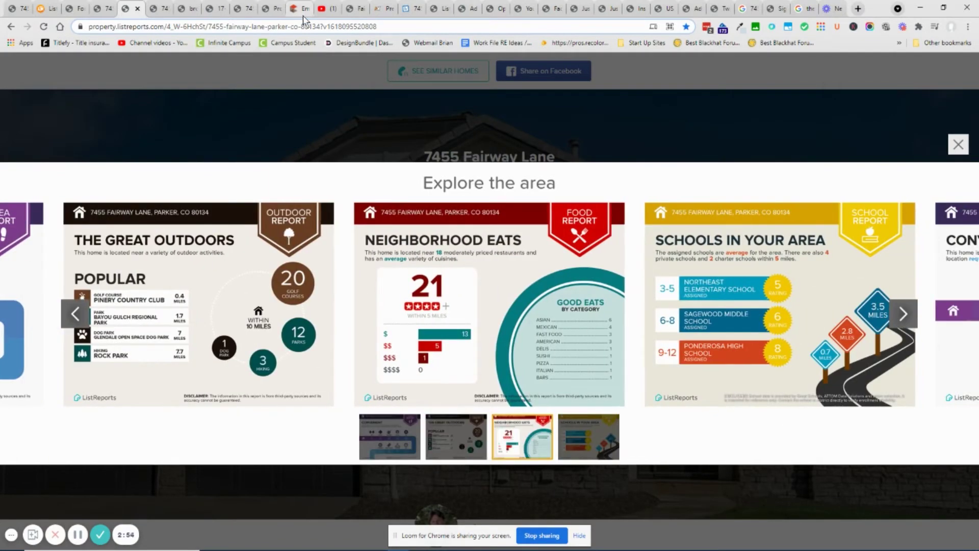
{"action": "key", "text": "ctrl+Tab"}
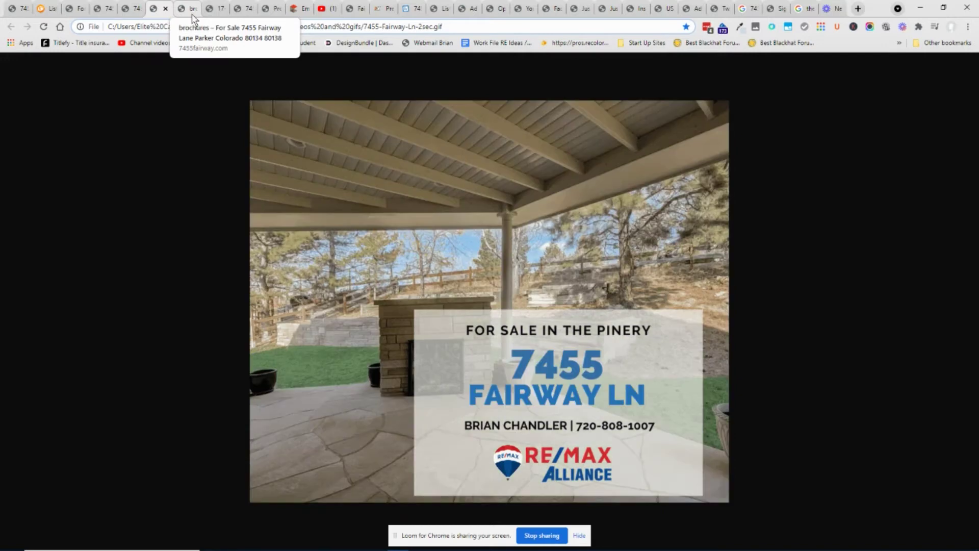
Step: Go from the for-sale GIF to the 7455fairway.com brochures page
{"action": "left_click", "coordinate": [192, 19]}
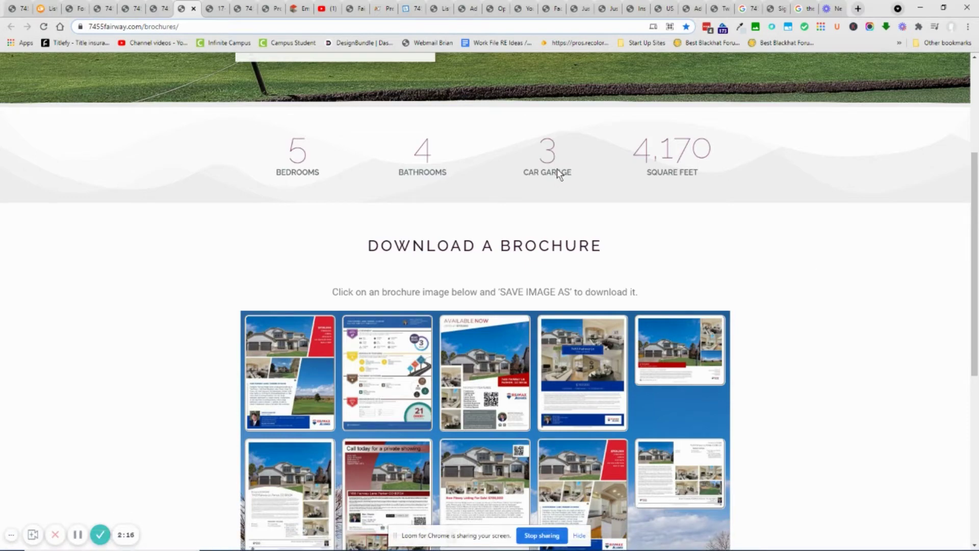
{"action": "scroll", "coordinate": [559, 172], "scroll_direction": "up", "scroll_amount": 3}
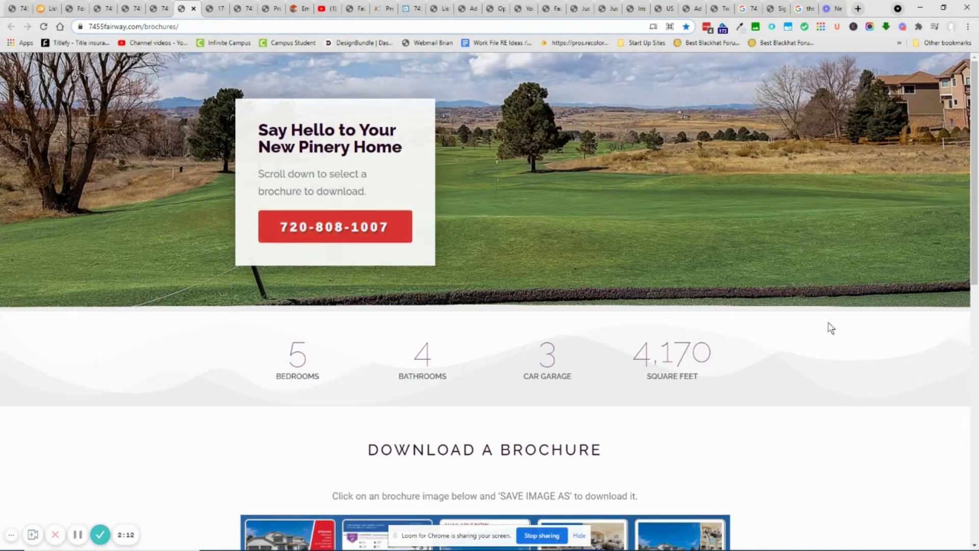
{"action": "scroll", "coordinate": [966, 329], "scroll_direction": "down", "scroll_amount": 3}
{"action": "scroll", "coordinate": [884, 352], "scroll_direction": "down", "scroll_amount": 1}
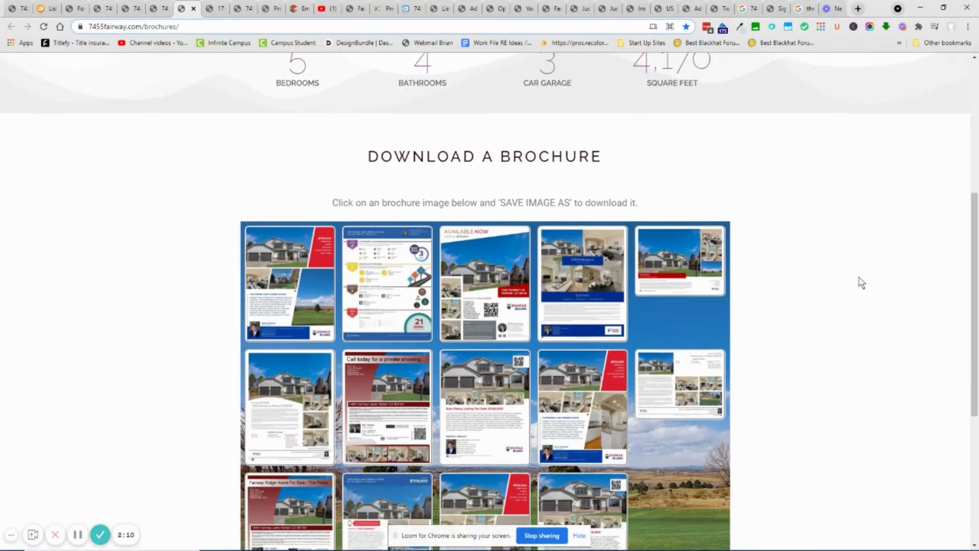
{"action": "scroll", "coordinate": [859, 282], "scroll_direction": "down", "scroll_amount": 1}
{"action": "scroll", "coordinate": [865, 258], "scroll_direction": "down", "scroll_amount": 1}
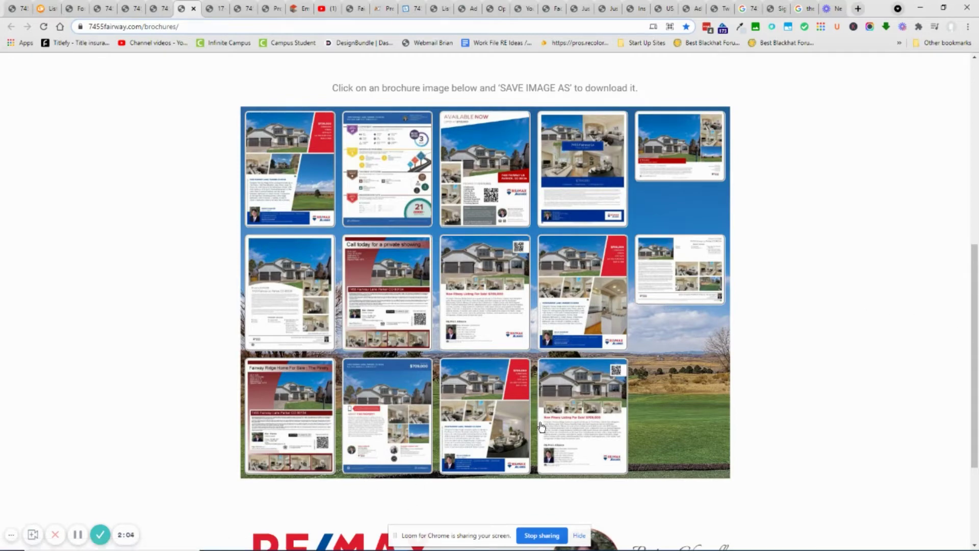
Step: Enlarge a brochure, step forward five and back three flyers, then close the viewer
{"action": "left_click", "coordinate": [499, 421]}
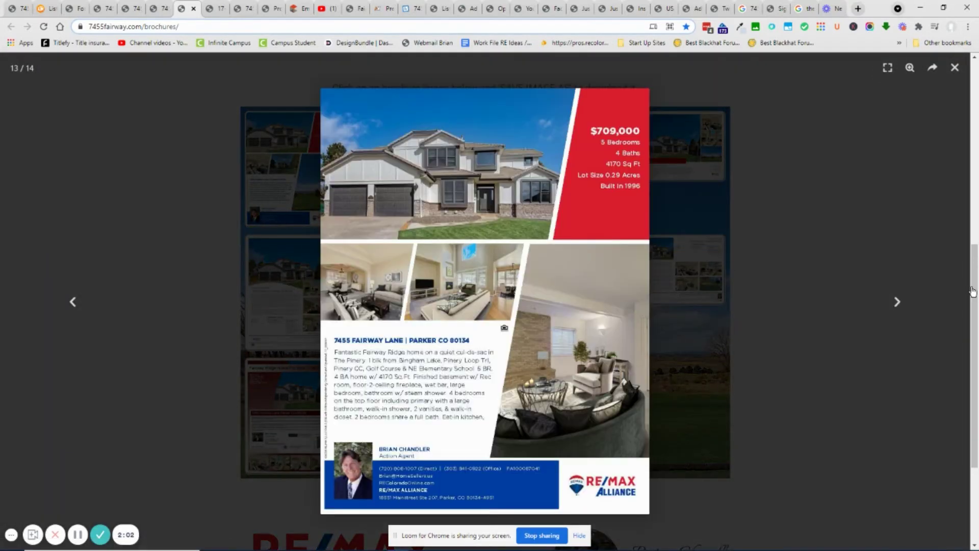
{"action": "left_click", "coordinate": [898, 303]}
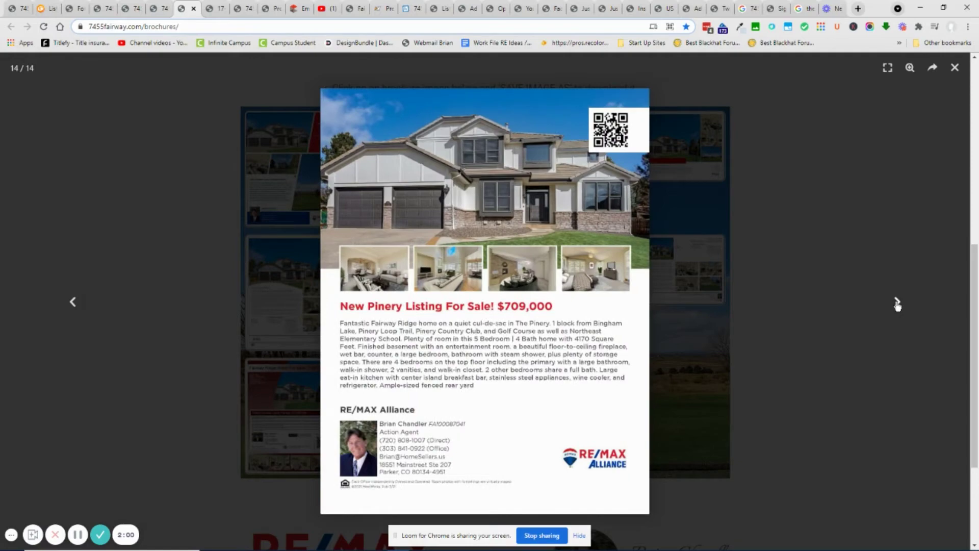
{"action": "left_click", "coordinate": [898, 303]}
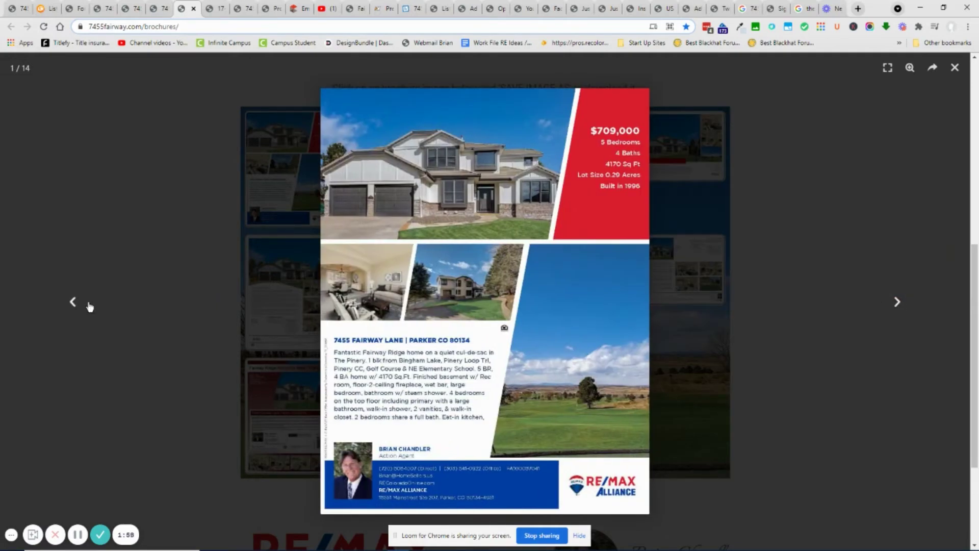
{"action": "left_click", "coordinate": [73, 302]}
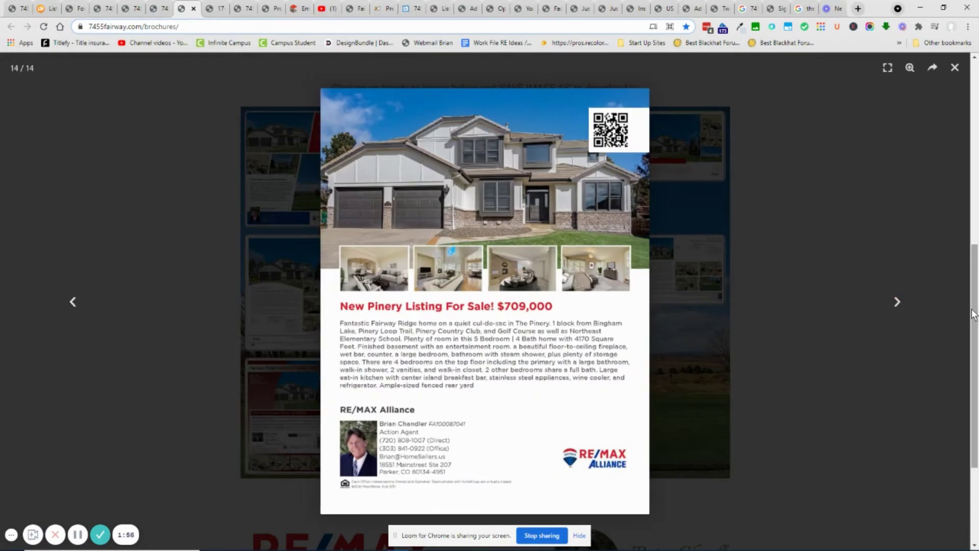
{"action": "left_click", "coordinate": [897, 303]}
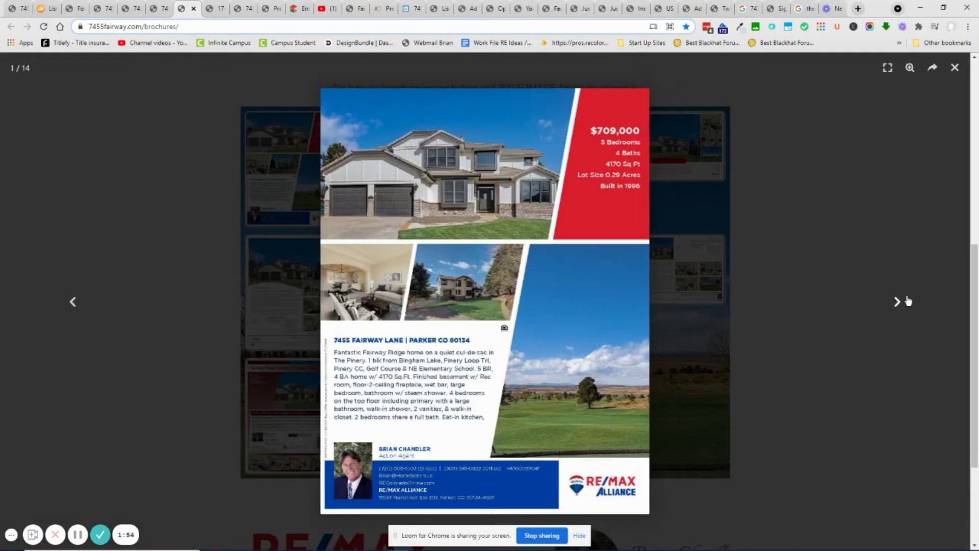
{"action": "left_click", "coordinate": [899, 303]}
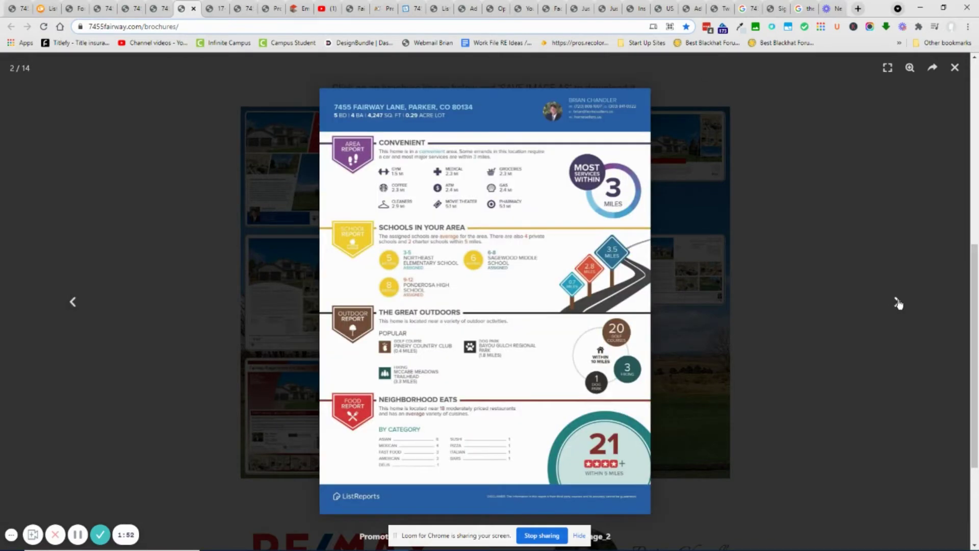
{"action": "left_click", "coordinate": [898, 303]}
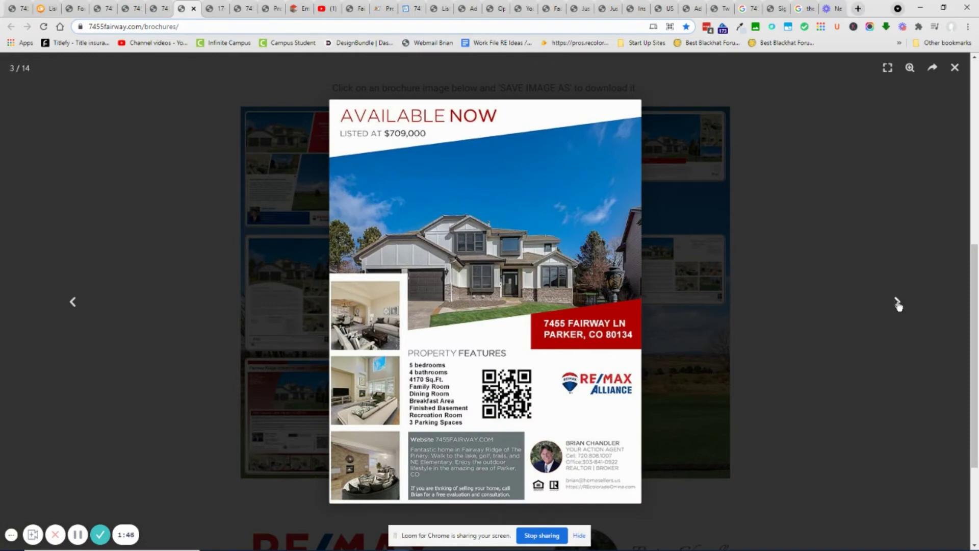
{"action": "key", "text": "Left"}
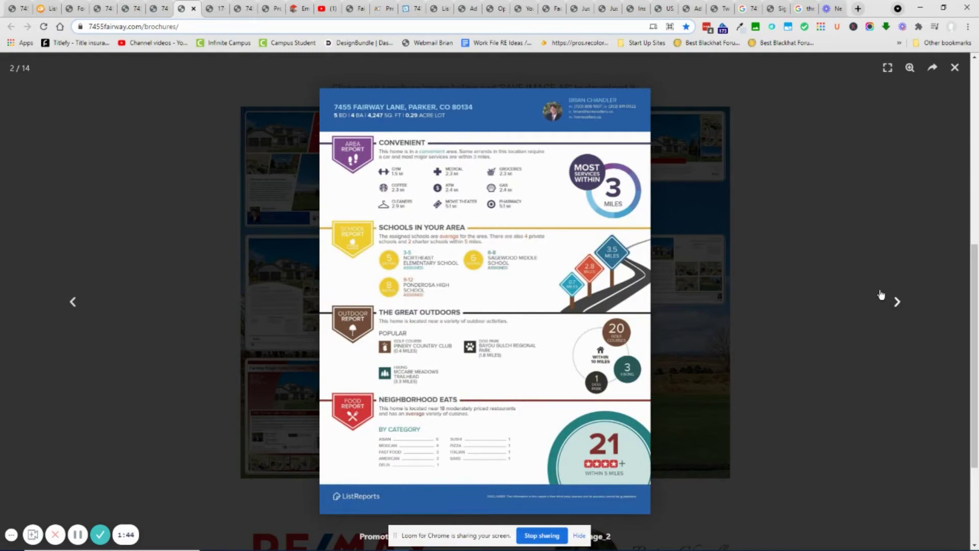
{"action": "key", "text": "Left"}
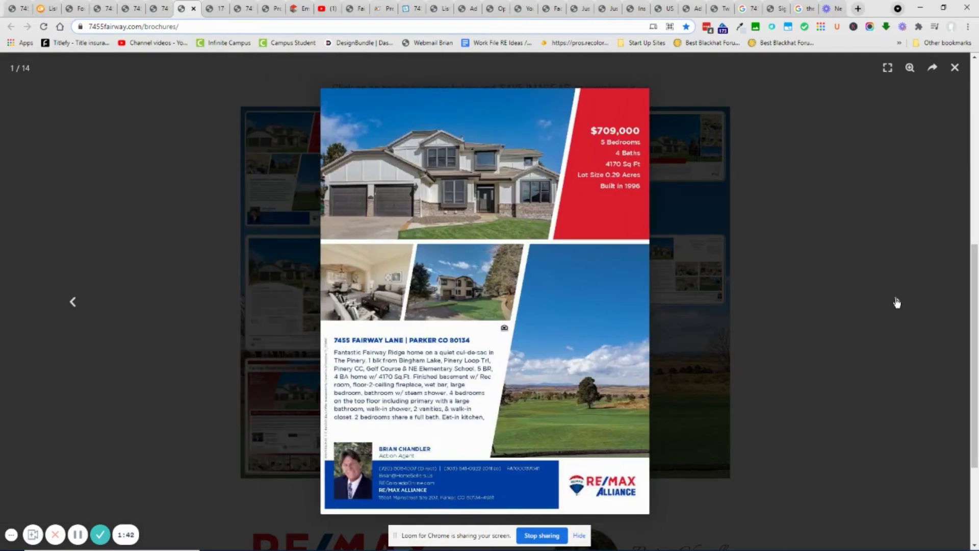
{"action": "left_click", "coordinate": [956, 68]}
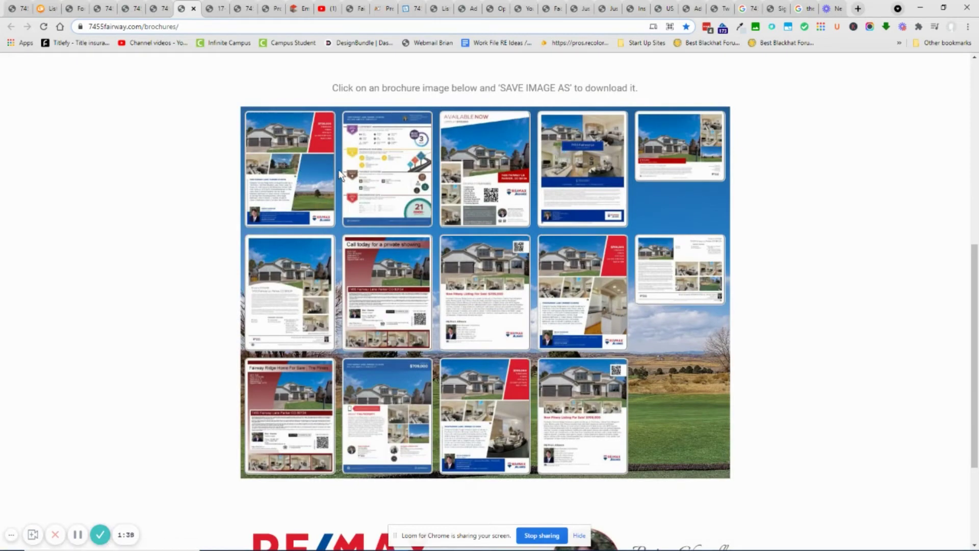
{"action": "scroll", "coordinate": [342, 175], "scroll_direction": "up", "scroll_amount": 5}
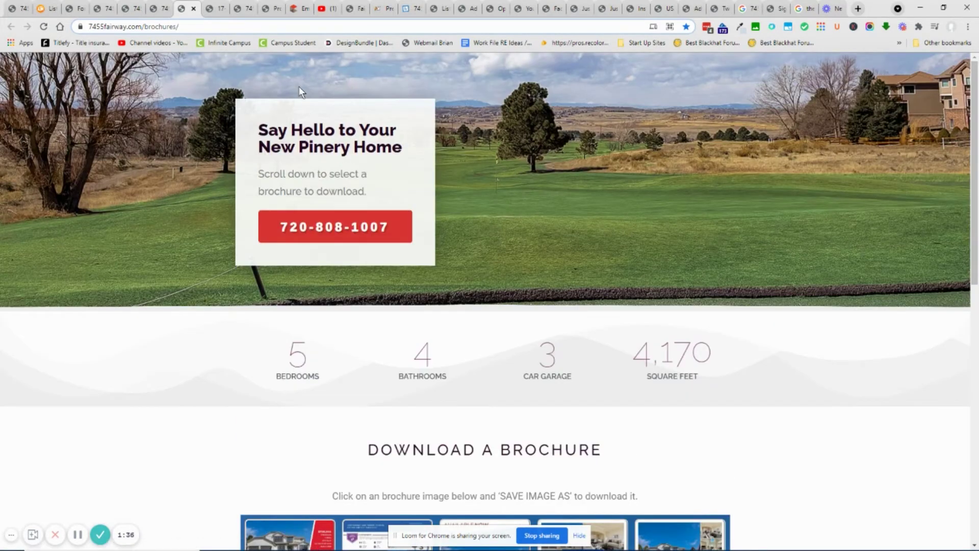
{"action": "left_click", "coordinate": [215, 11]}
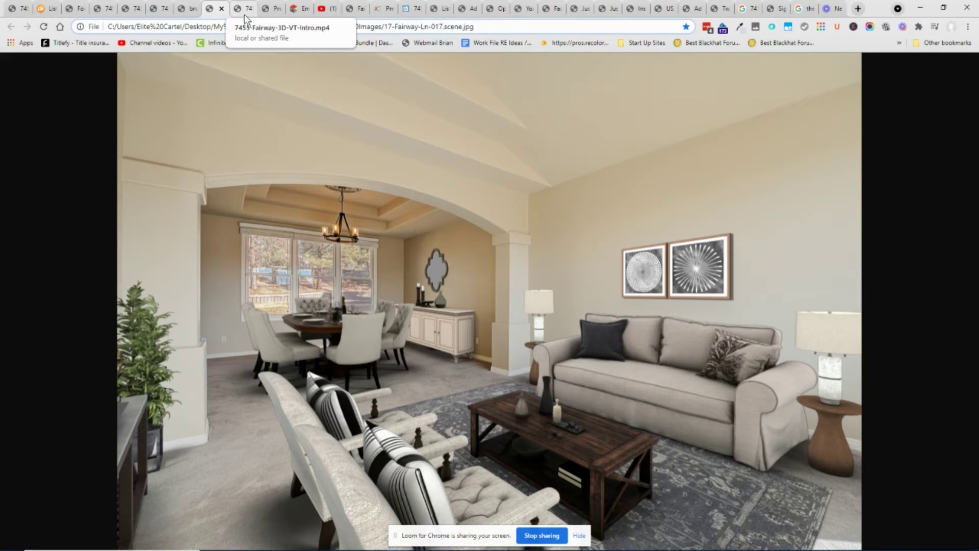
Step: Briefly play, then pause, the 3D-VT-Intro.mp4 tour video
{"action": "left_click", "coordinate": [246, 18]}
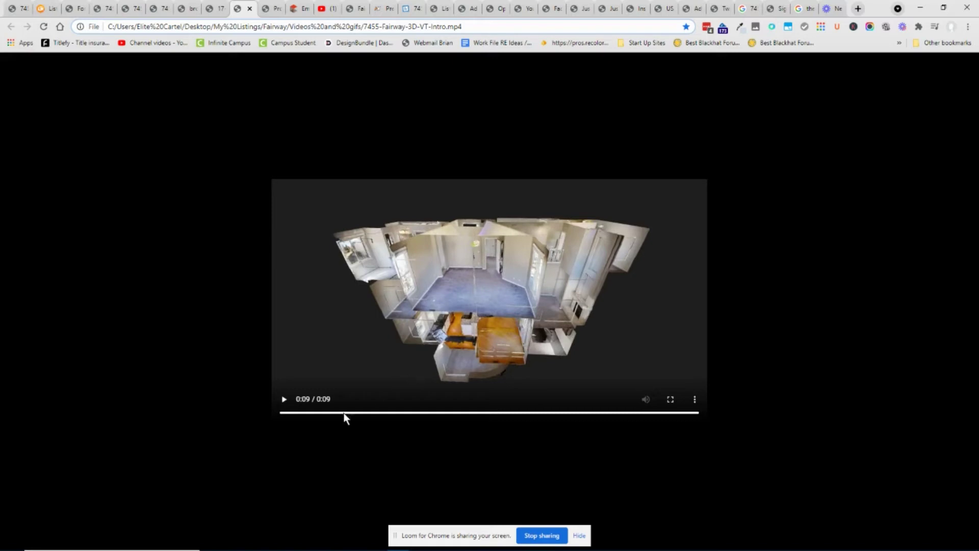
{"action": "left_click", "coordinate": [283, 398]}
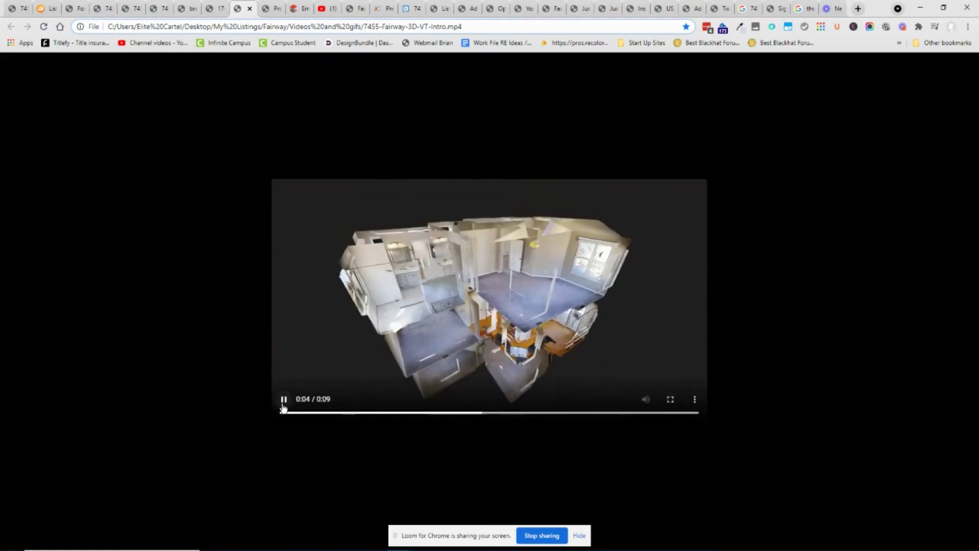
{"action": "left_click", "coordinate": [283, 400]}
Step: Skip past the area report PDF and MLS page, briefly play the YouTube video, then open Fairway-Video1.mp4
{"action": "key", "text": "ctrl+Tab"}
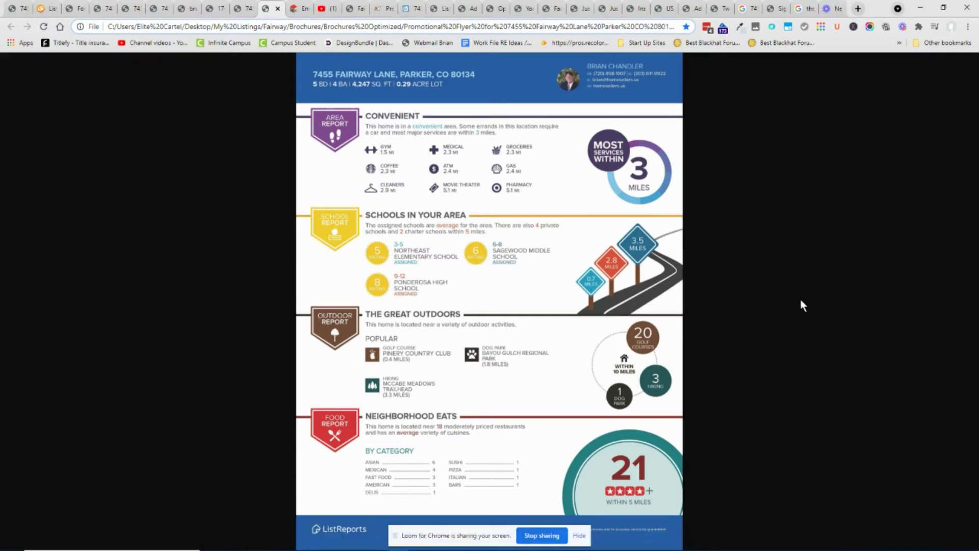
{"action": "key", "text": "ctrl+Tab"}
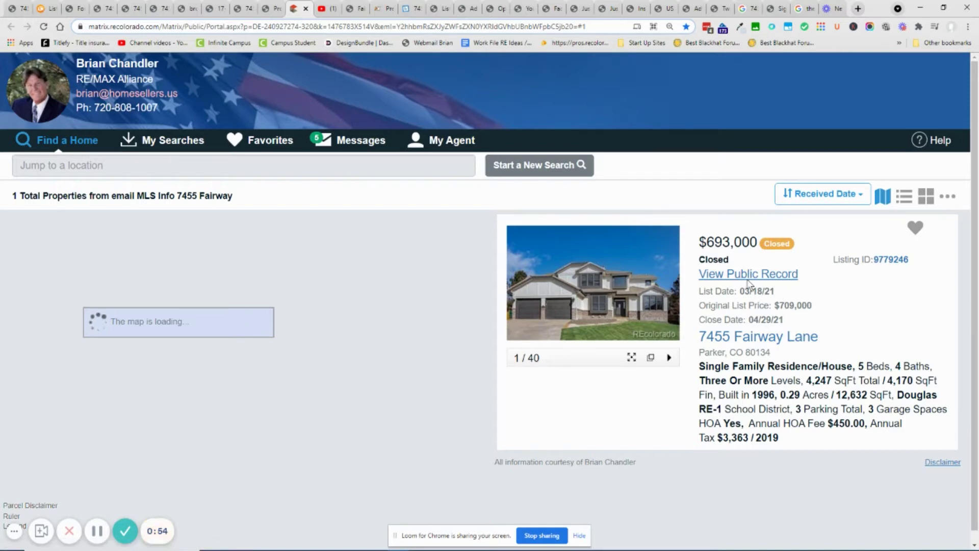
{"action": "key", "text": "ctrl+Tab"}
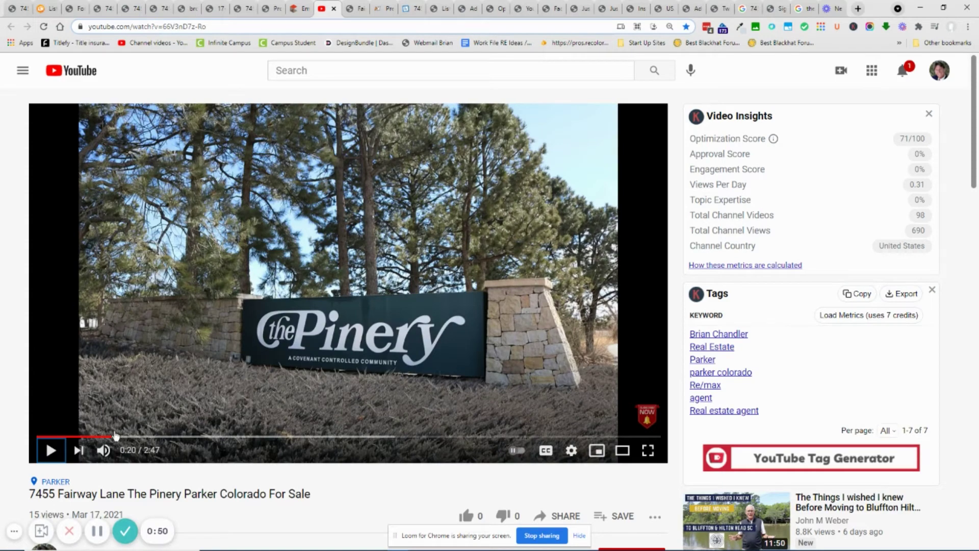
{"action": "left_click", "coordinate": [52, 451]}
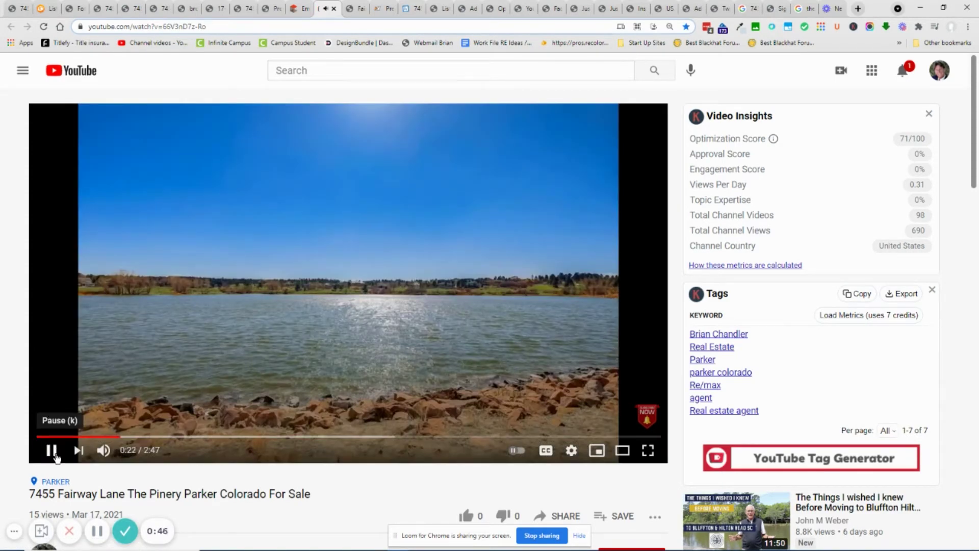
{"action": "left_click", "coordinate": [55, 452]}
{"action": "key", "text": "ctrl+Tab"}
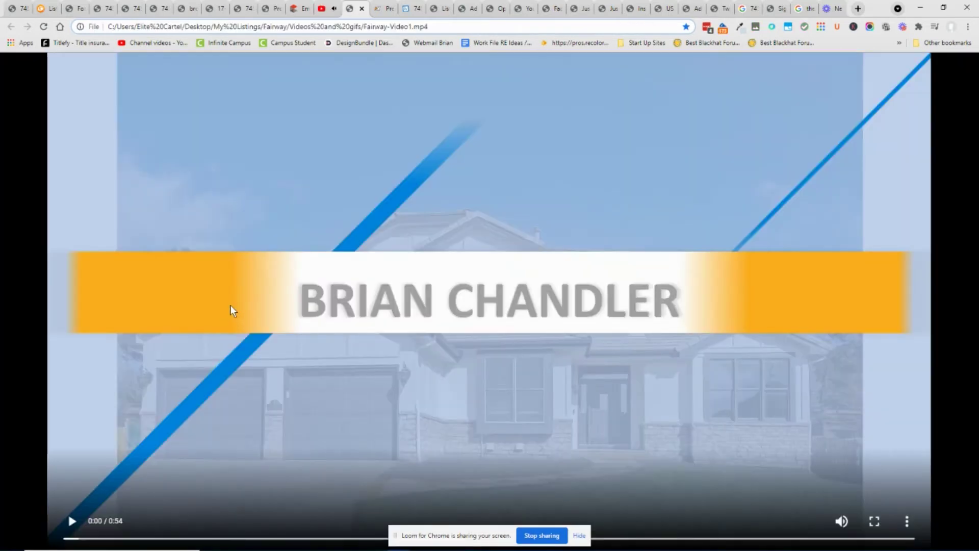
Step: Play Fairway-Video1.mp4 from the start, then go to the pics.vrxmedia.com owner preview
{"action": "left_click", "coordinate": [71, 523]}
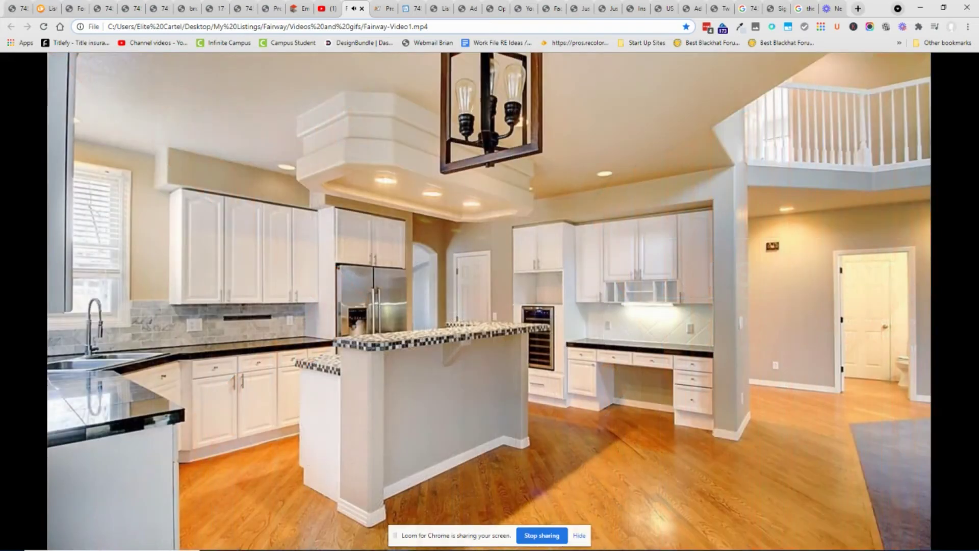
{"action": "key", "text": "ctrl+Tab"}
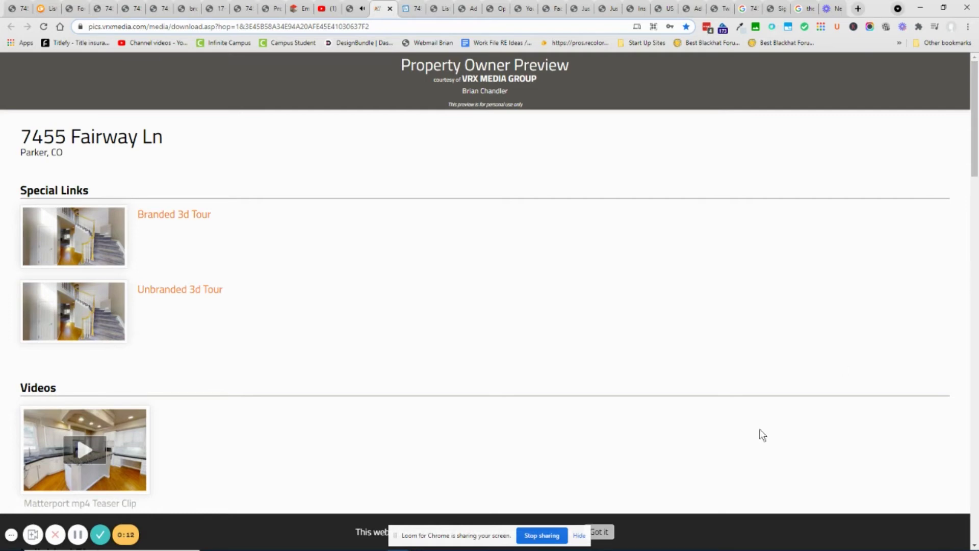
{"action": "scroll", "coordinate": [240, 314], "scroll_direction": "down", "scroll_amount": 1}
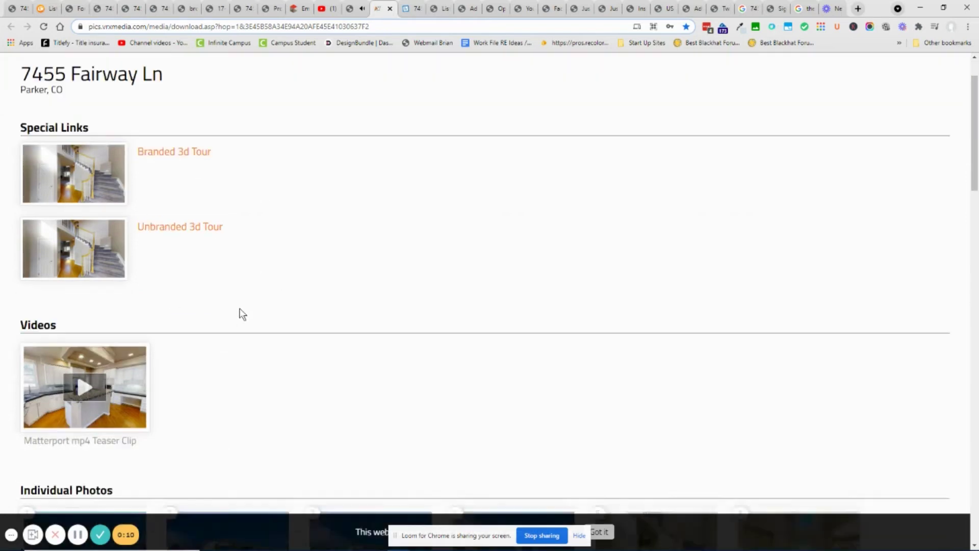
{"action": "scroll", "coordinate": [239, 313], "scroll_direction": "down", "scroll_amount": 1}
{"action": "scroll", "coordinate": [223, 328], "scroll_direction": "down", "scroll_amount": 3}
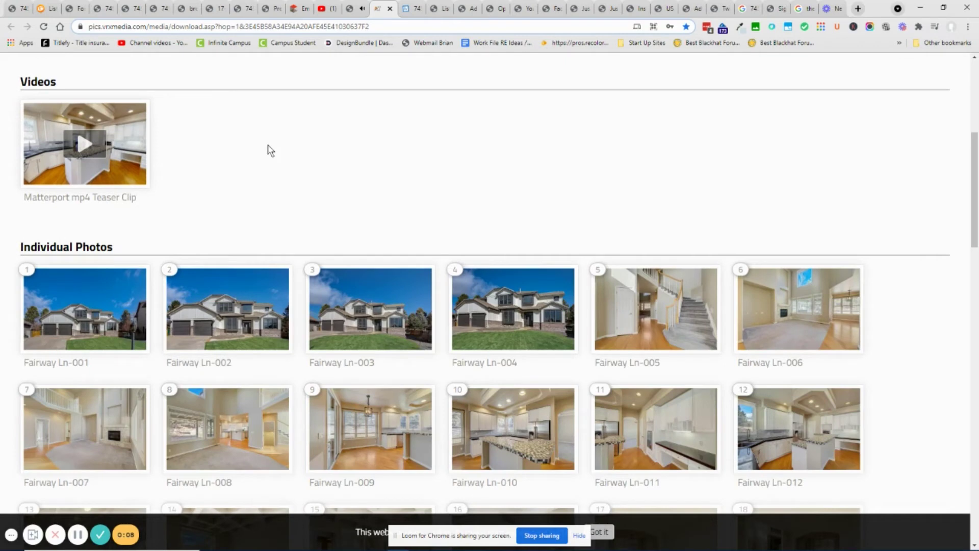
{"action": "scroll", "coordinate": [283, 145], "scroll_direction": "down", "scroll_amount": 1}
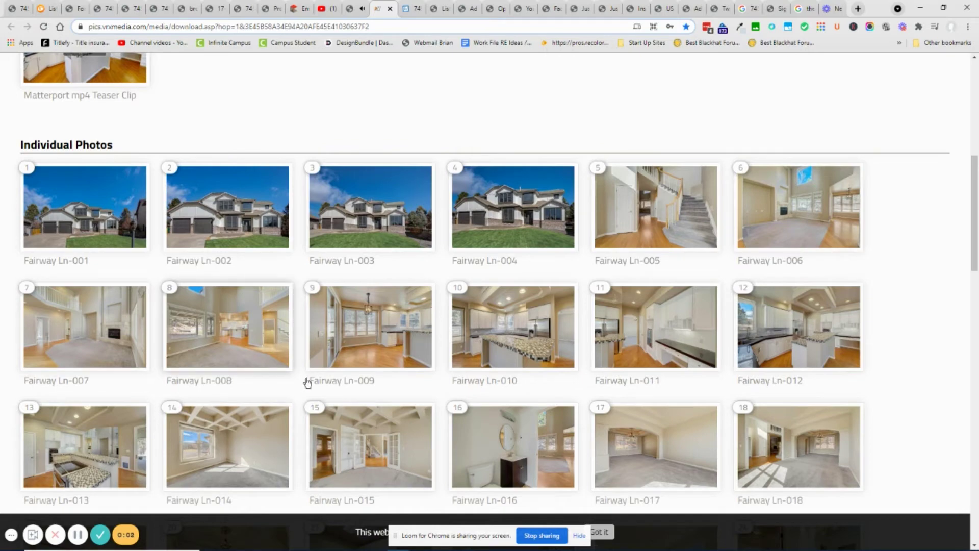
{"action": "scroll", "coordinate": [879, 191], "scroll_direction": "down", "scroll_amount": 1}
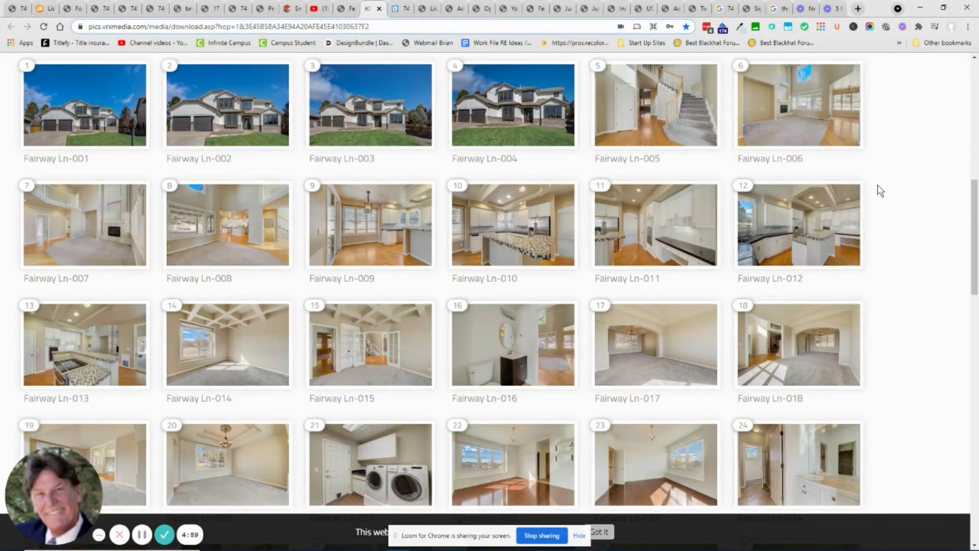
Step: Leave the Individual Photos grid for the Megaphone ad report (142 views, 21 clicks)
{"action": "key", "text": "ctrl+Tab"}
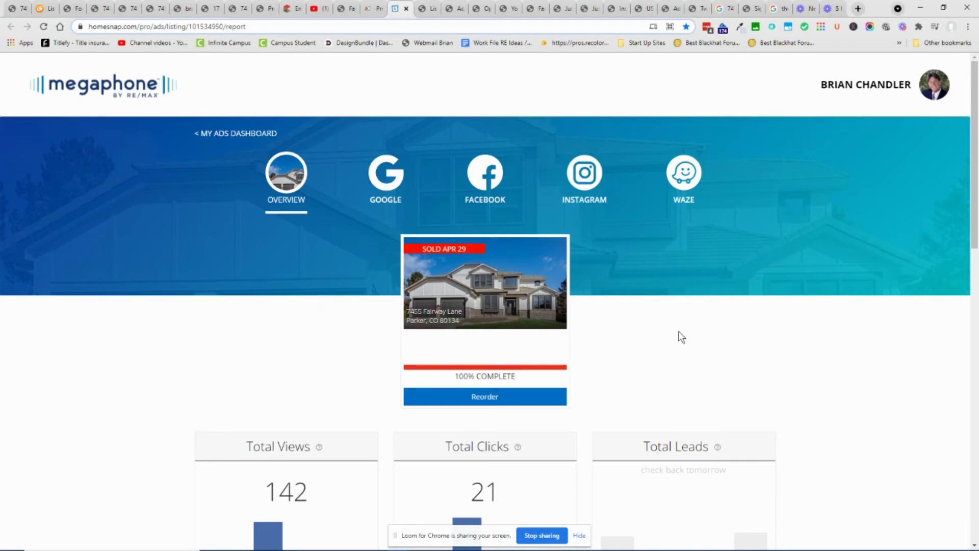
{"action": "scroll", "coordinate": [597, 337], "scroll_direction": "down", "scroll_amount": 1}
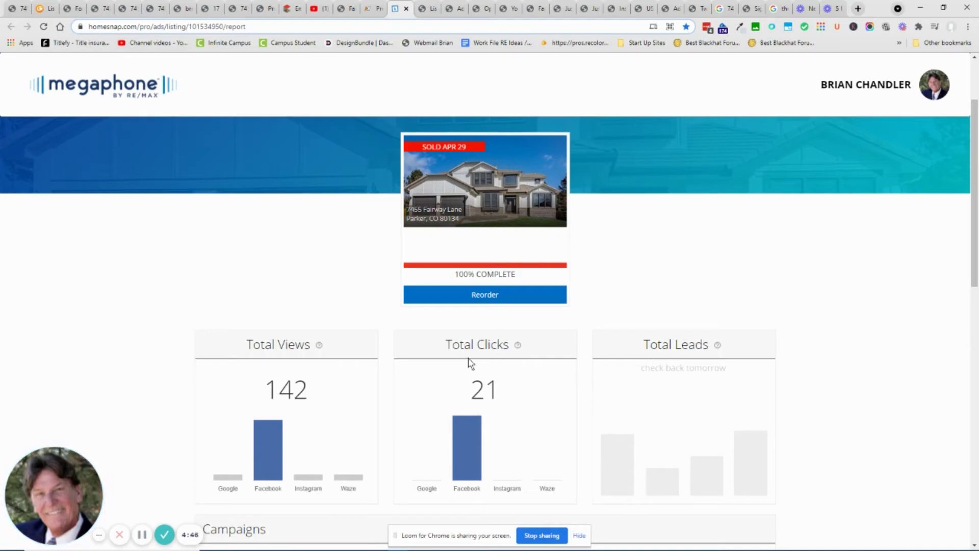
{"action": "scroll", "coordinate": [800, 343], "scroll_direction": "up", "scroll_amount": 2}
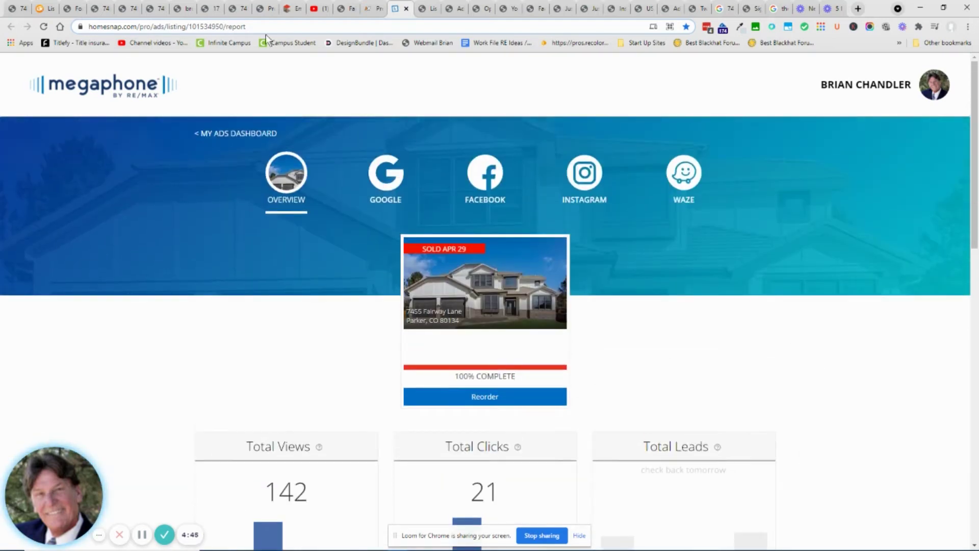
{"action": "key", "text": "ctrl+Tab"}
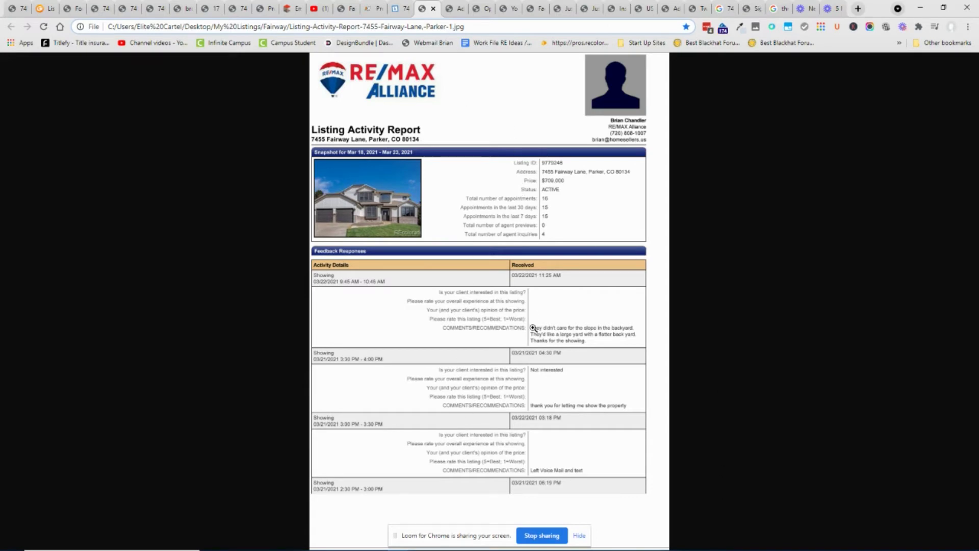
Step: Zoom in on the report's showing feedback, then advance past the 145-view graph to the flyer
{"action": "left_click", "coordinate": [566, 407]}
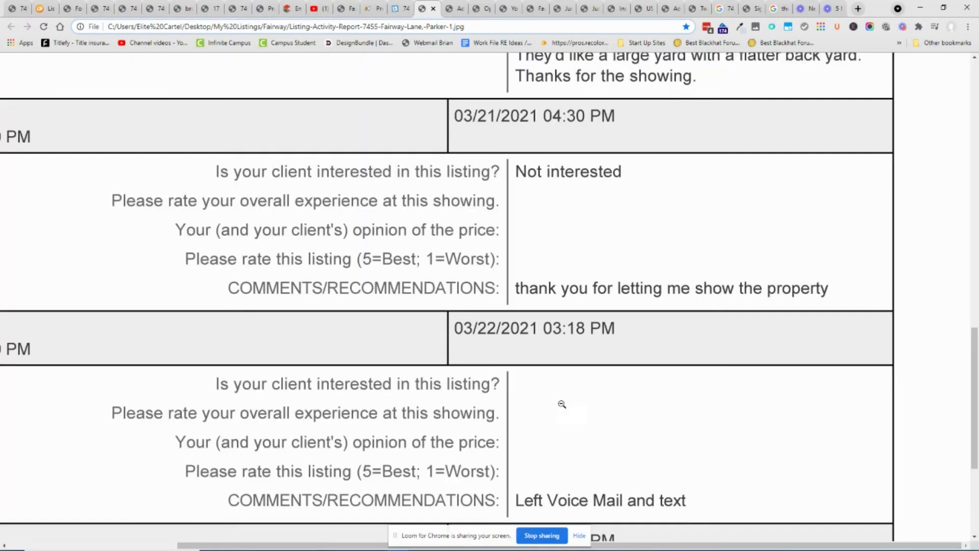
{"action": "left_click", "coordinate": [550, 239]}
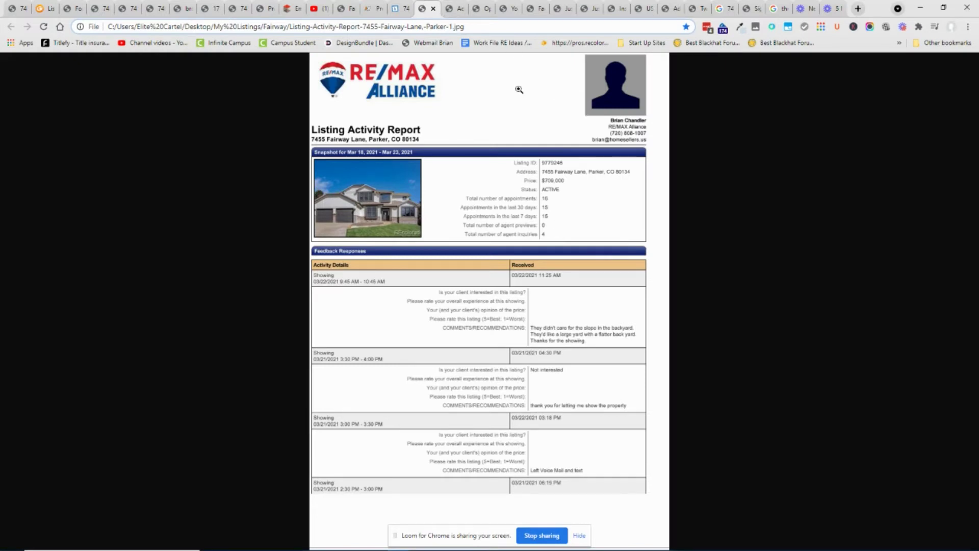
{"action": "key", "text": "ctrl+Tab"}
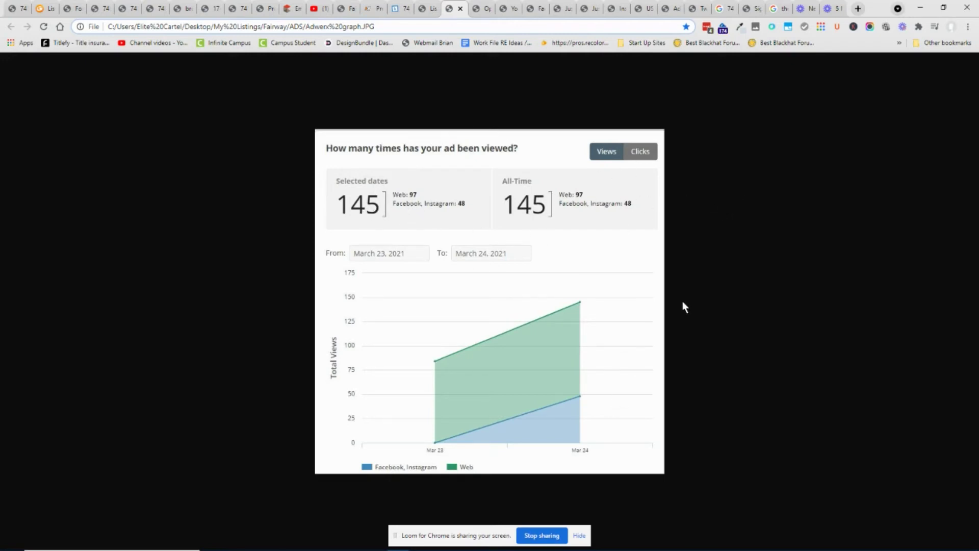
{"action": "key", "text": "ctrl+Tab"}
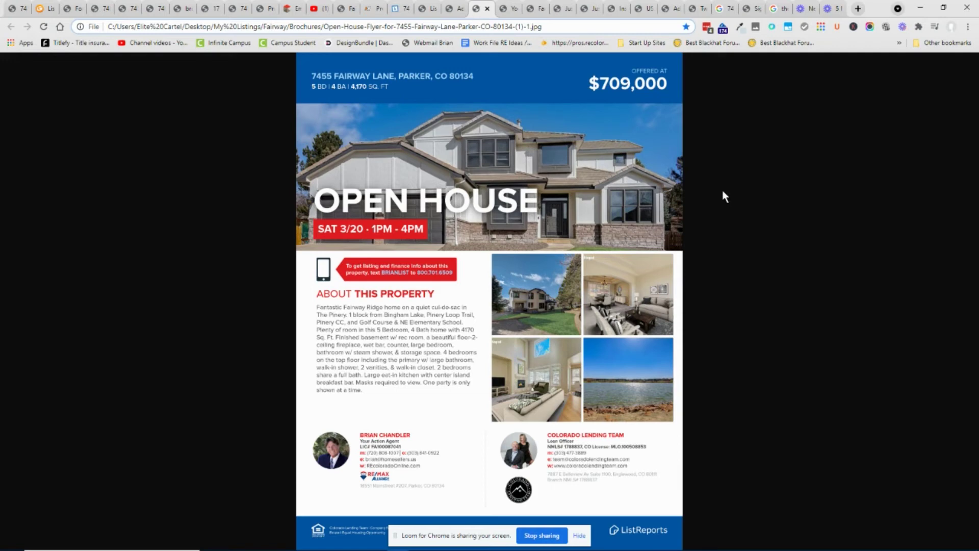
Step: Step from the YouTube videos image to the sponsored Brian Chandler Realty Facebook ads
{"action": "key", "text": "ctrl+Tab"}
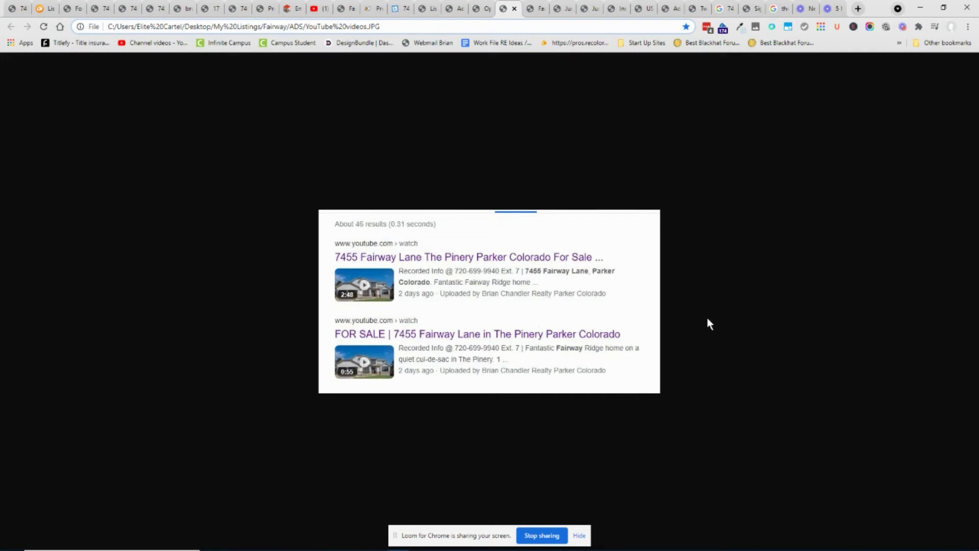
{"action": "key", "text": "ctrl+Tab"}
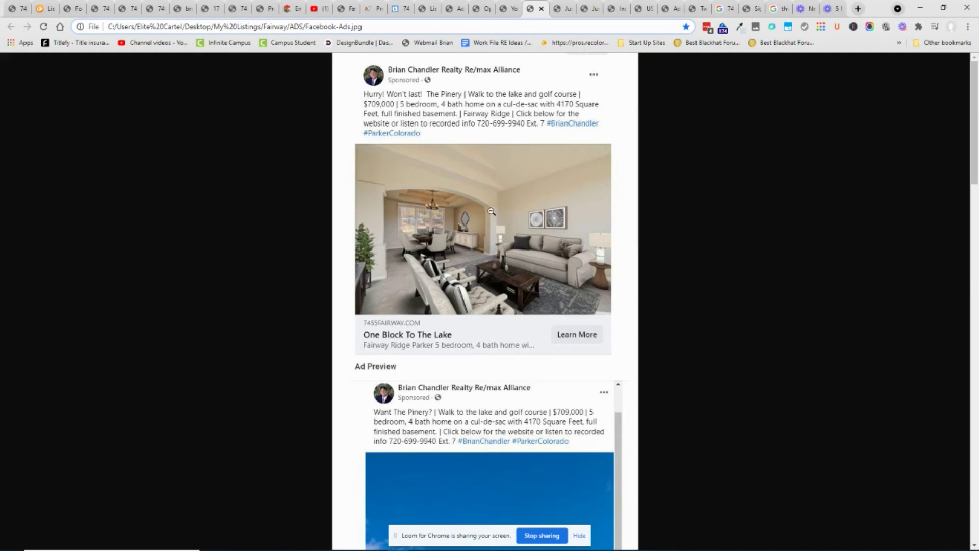
{"action": "scroll", "coordinate": [495, 201], "scroll_direction": "down", "scroll_amount": 3}
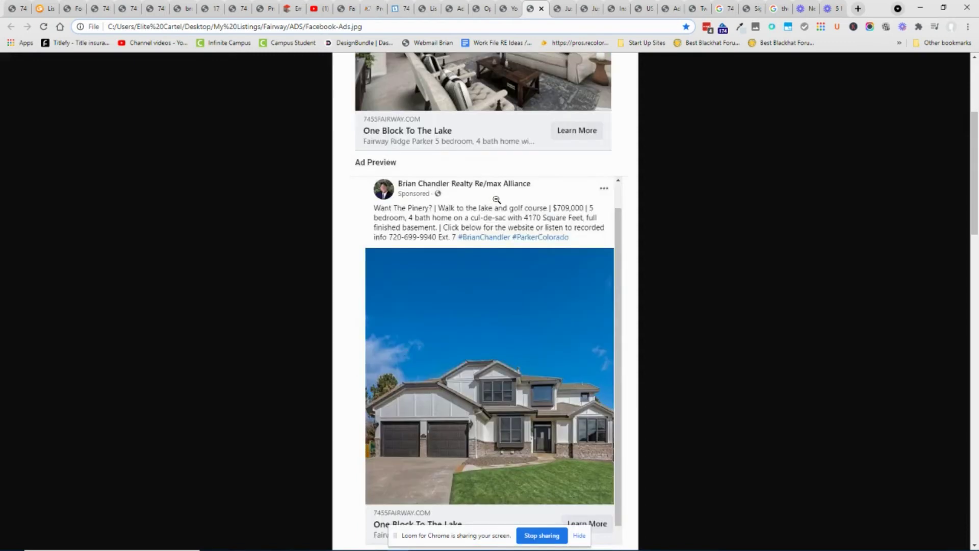
{"action": "scroll", "coordinate": [483, 333], "scroll_direction": "down", "scroll_amount": 1}
{"action": "scroll", "coordinate": [485, 329], "scroll_direction": "down", "scroll_amount": 3}
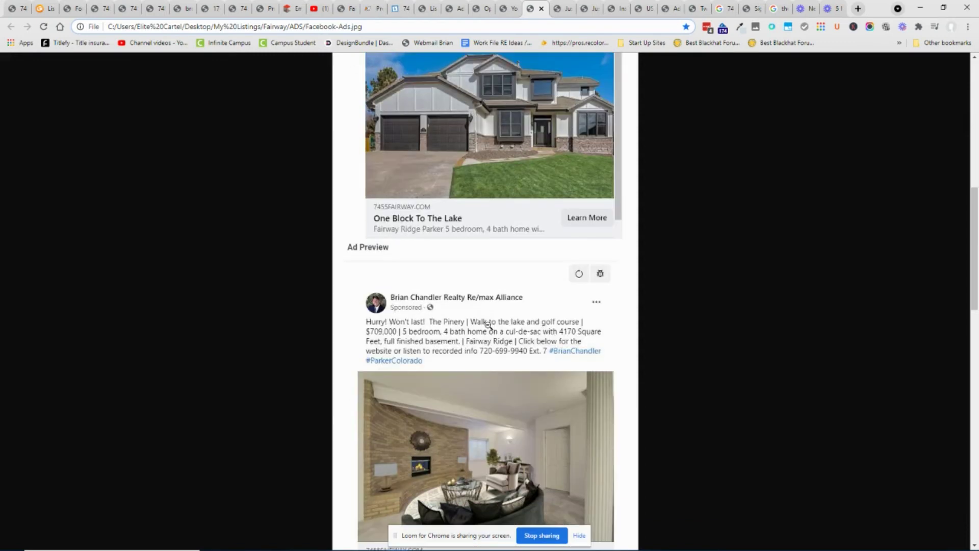
{"action": "scroll", "coordinate": [488, 327], "scroll_direction": "down", "scroll_amount": 1}
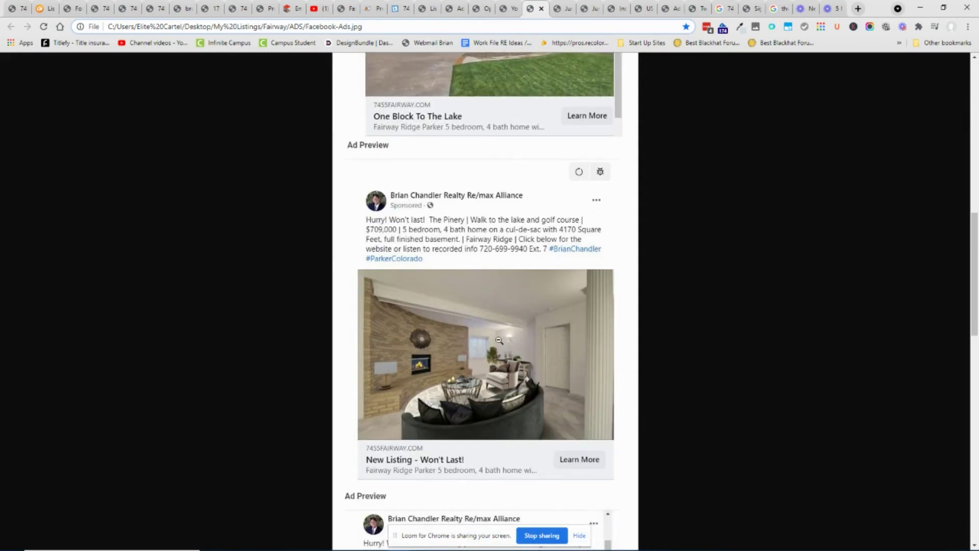
{"action": "scroll", "coordinate": [470, 338], "scroll_direction": "down", "scroll_amount": 1}
{"action": "scroll", "coordinate": [475, 340], "scroll_direction": "down", "scroll_amount": 3}
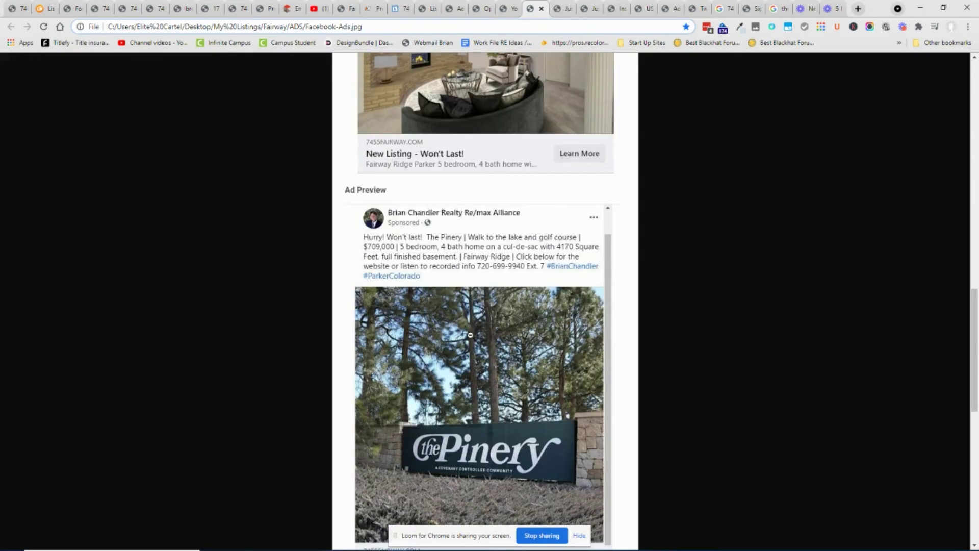
{"action": "scroll", "coordinate": [490, 368], "scroll_direction": "down", "scroll_amount": 1}
{"action": "scroll", "coordinate": [503, 305], "scroll_direction": "down", "scroll_amount": 1}
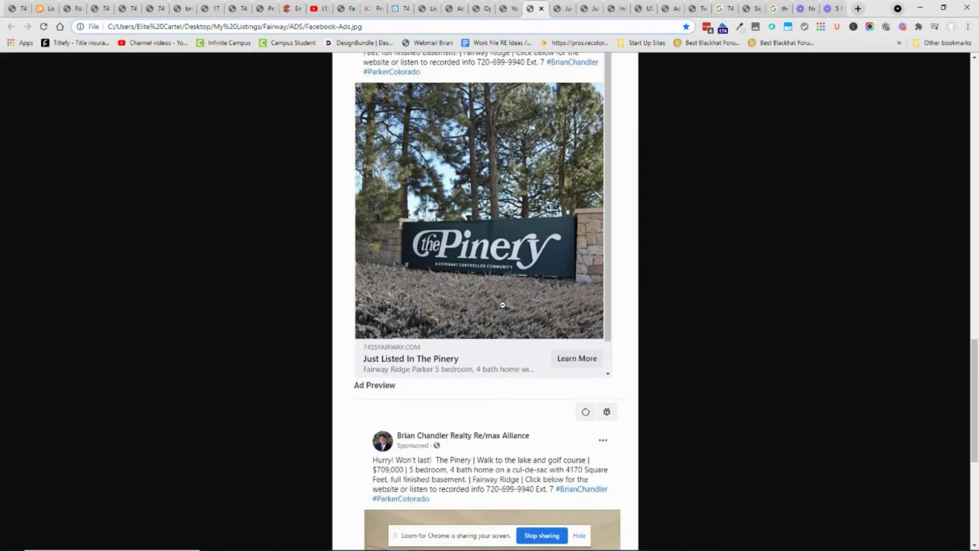
{"action": "scroll", "coordinate": [502, 306], "scroll_direction": "down", "scroll_amount": 1}
{"action": "scroll", "coordinate": [502, 306], "scroll_direction": "down", "scroll_amount": 3}
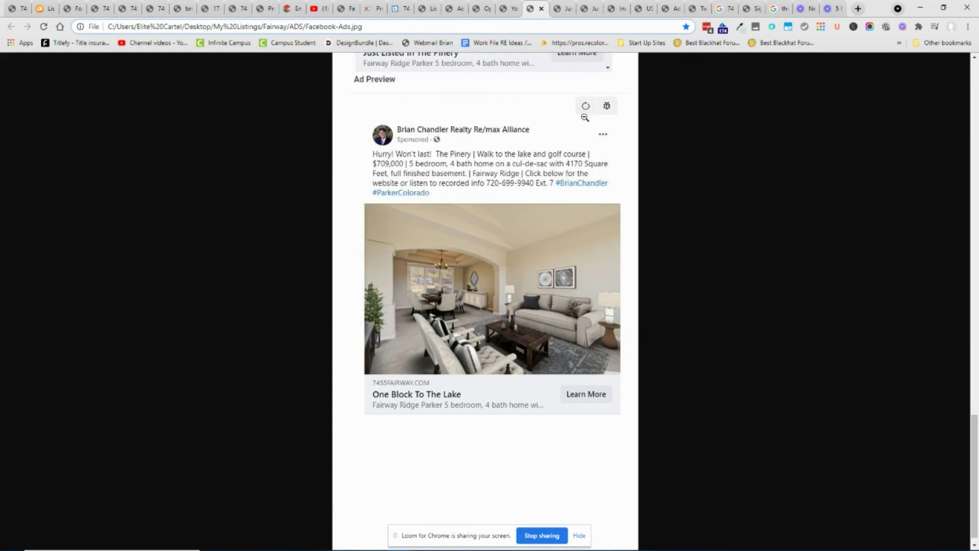
Step: Advance from the Facebook ad previews to the back of the Just Listed postcard
{"action": "key", "text": "ctrl+Tab"}
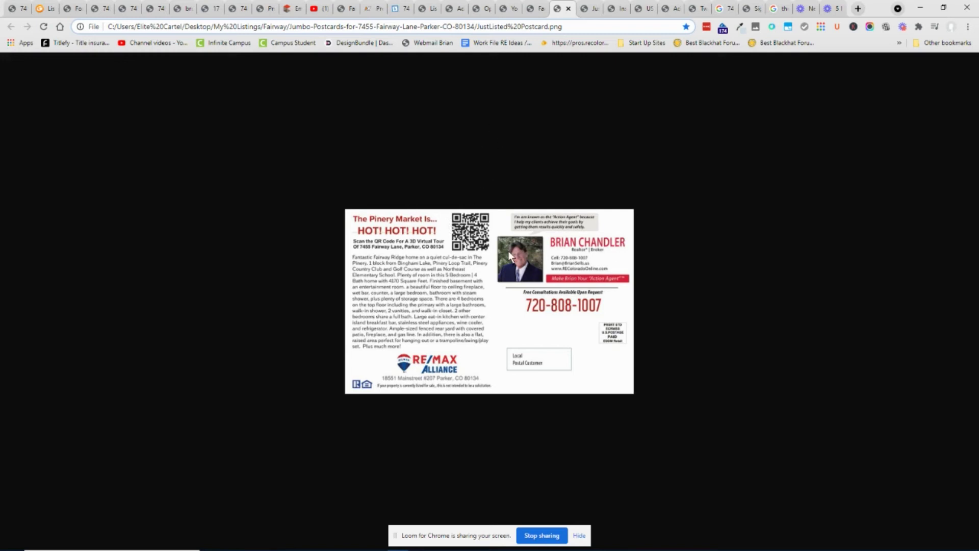
Step: Step through the postcard front and Instagram post to the USA Today ad mockups
{"action": "key", "text": "ctrl+Tab"}
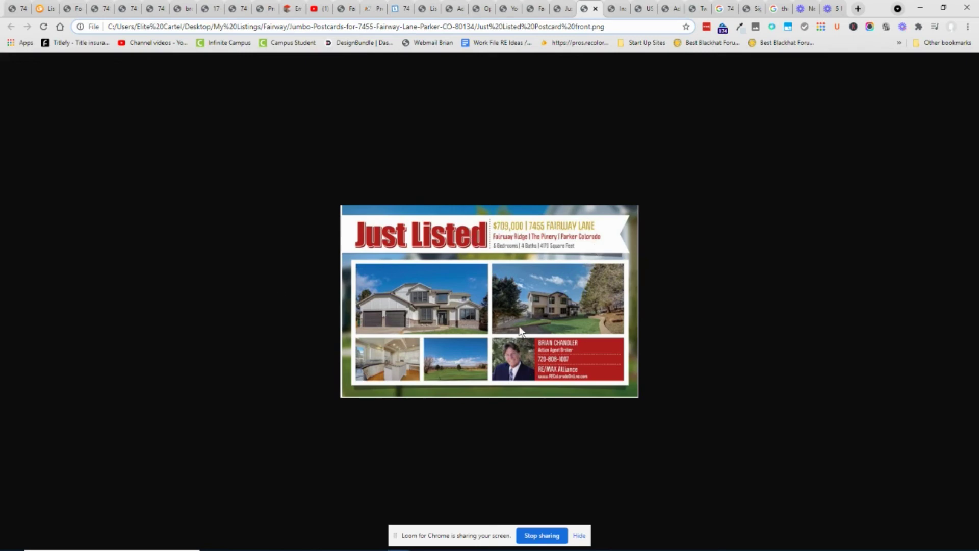
{"action": "key", "text": "ctrl+Tab"}
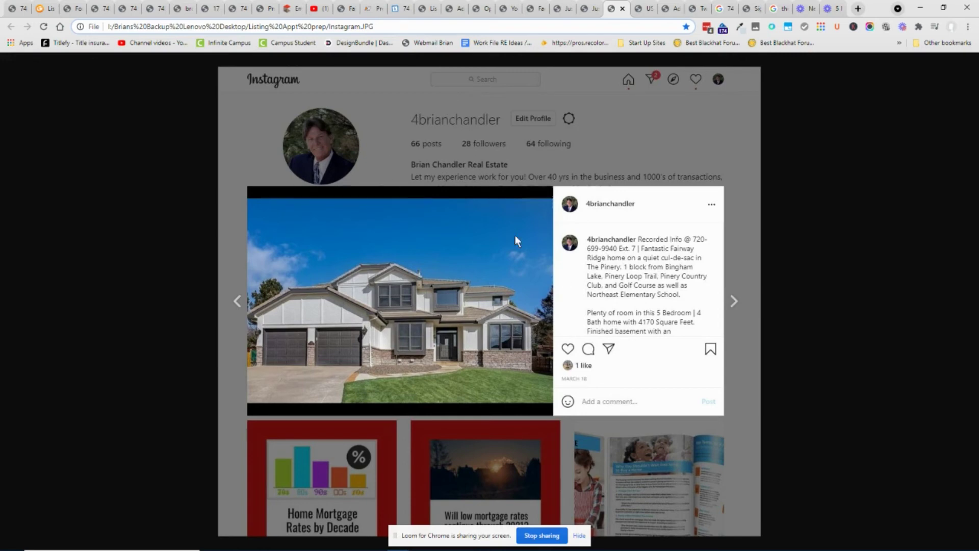
{"action": "key", "text": "ctrl+Tab"}
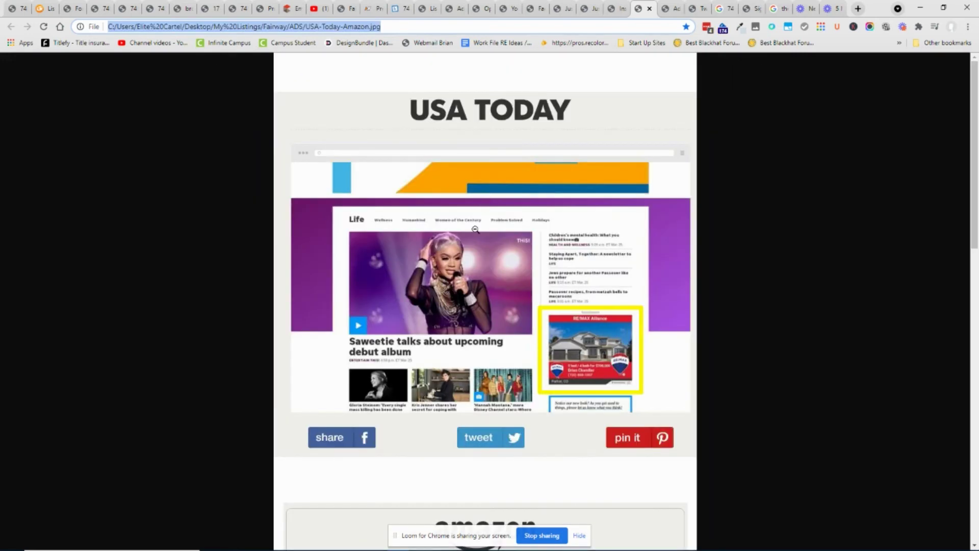
Step: Zoom the ad mockups, then move through CNN ad views and Twitter to the address search
{"action": "left_click", "coordinate": [475, 229]}
{"action": "left_click", "coordinate": [482, 210]}
{"action": "scroll", "coordinate": [474, 176], "scroll_direction": "up", "scroll_amount": 1}
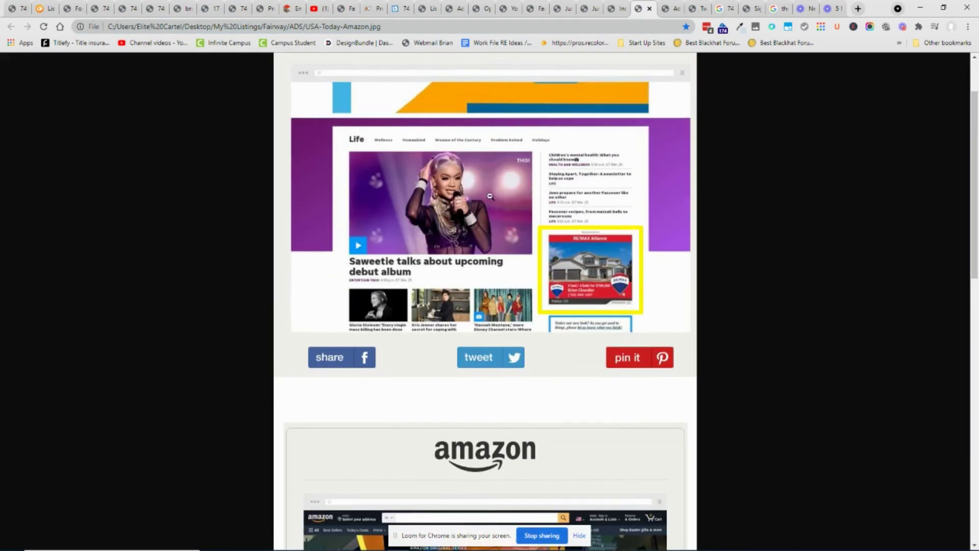
{"action": "scroll", "coordinate": [468, 141], "scroll_direction": "up", "scroll_amount": 1}
{"action": "scroll", "coordinate": [496, 182], "scroll_direction": "down", "scroll_amount": 3}
{"action": "scroll", "coordinate": [496, 184], "scroll_direction": "down", "scroll_amount": 1}
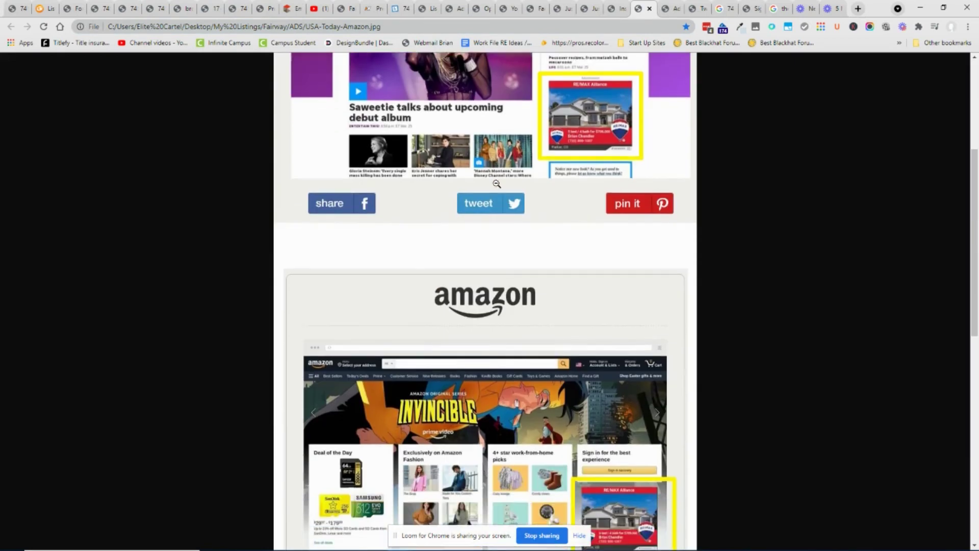
{"action": "scroll", "coordinate": [496, 184], "scroll_direction": "down", "scroll_amount": 2}
{"action": "scroll", "coordinate": [497, 187], "scroll_direction": "down", "scroll_amount": 4}
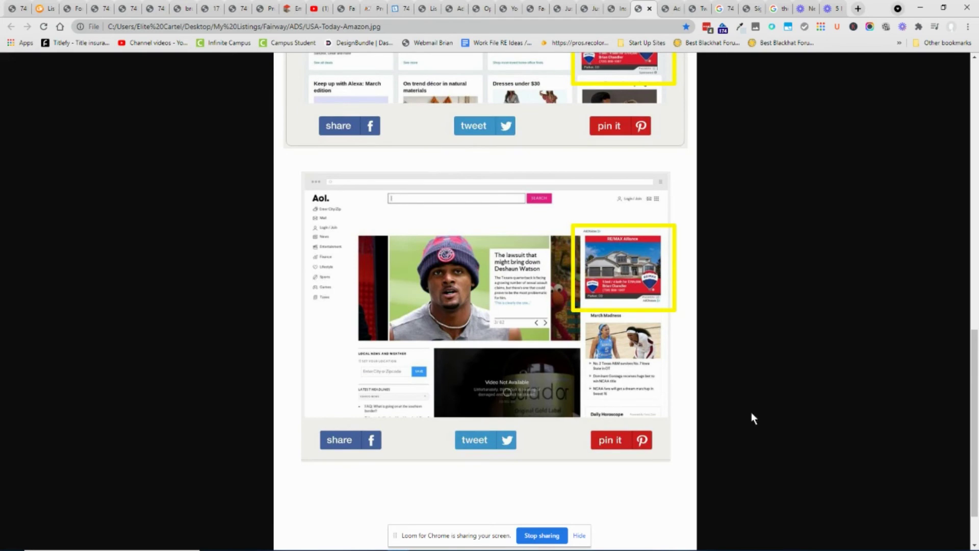
{"action": "scroll", "coordinate": [511, 257], "scroll_direction": "up", "scroll_amount": 4}
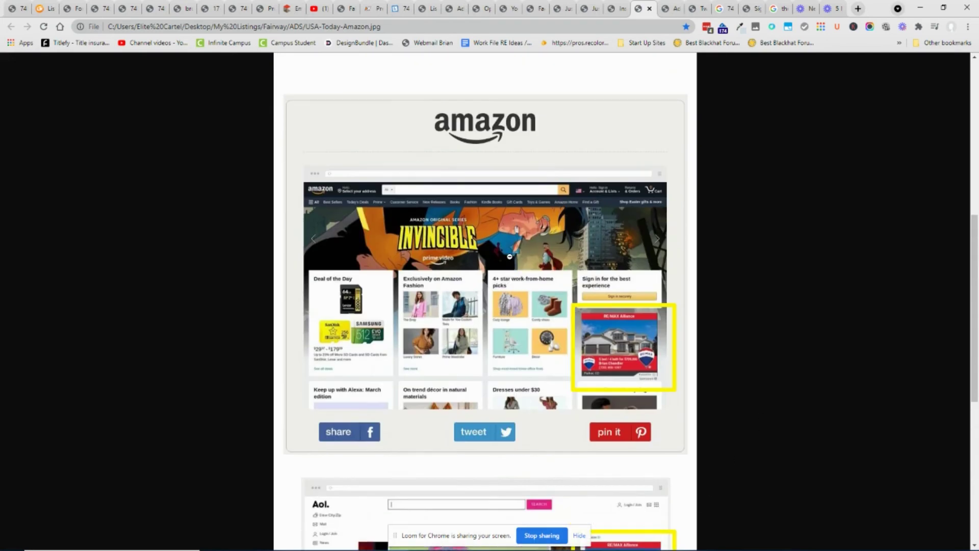
{"action": "scroll", "coordinate": [465, 193], "scroll_direction": "up", "scroll_amount": 3}
{"action": "scroll", "coordinate": [477, 183], "scroll_direction": "up", "scroll_amount": 3}
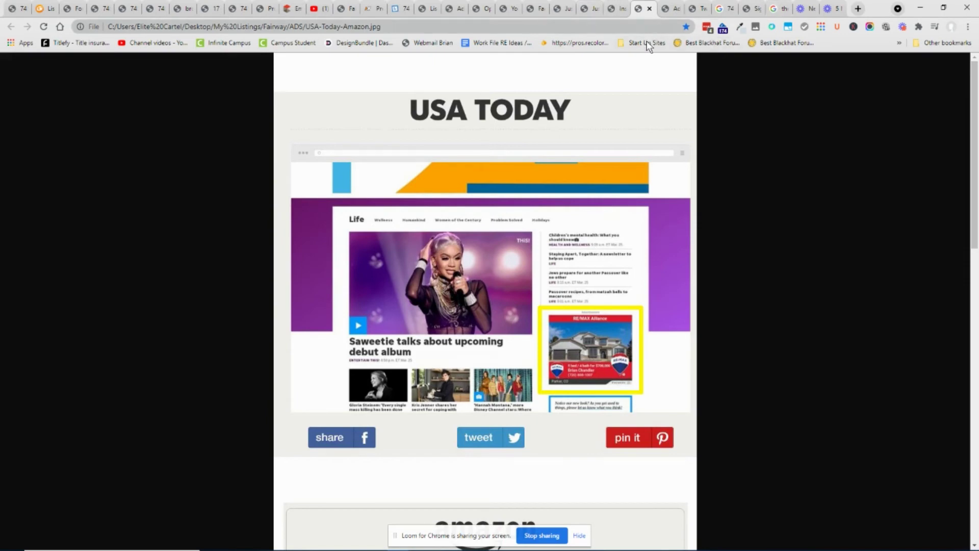
{"action": "key", "text": "ctrl+Tab"}
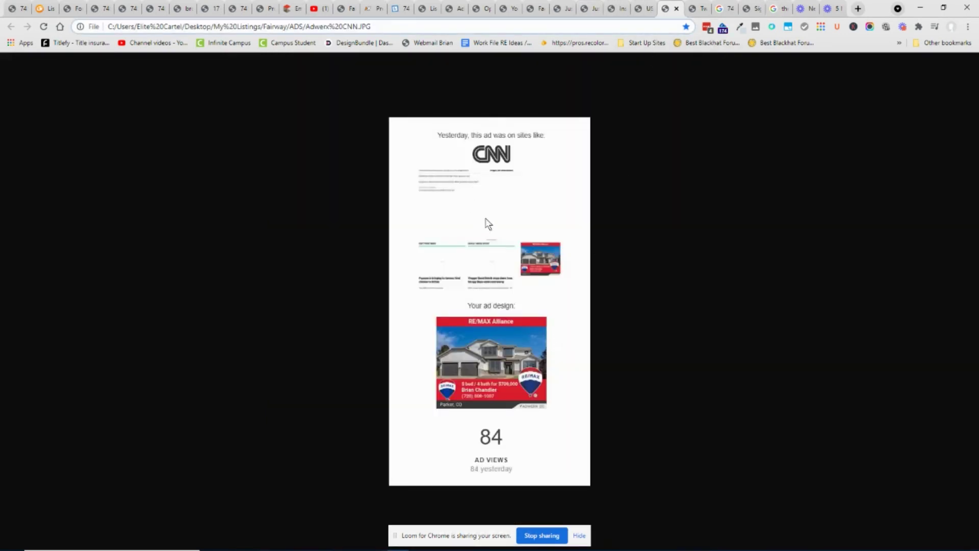
{"action": "left_click", "coordinate": [699, 11]}
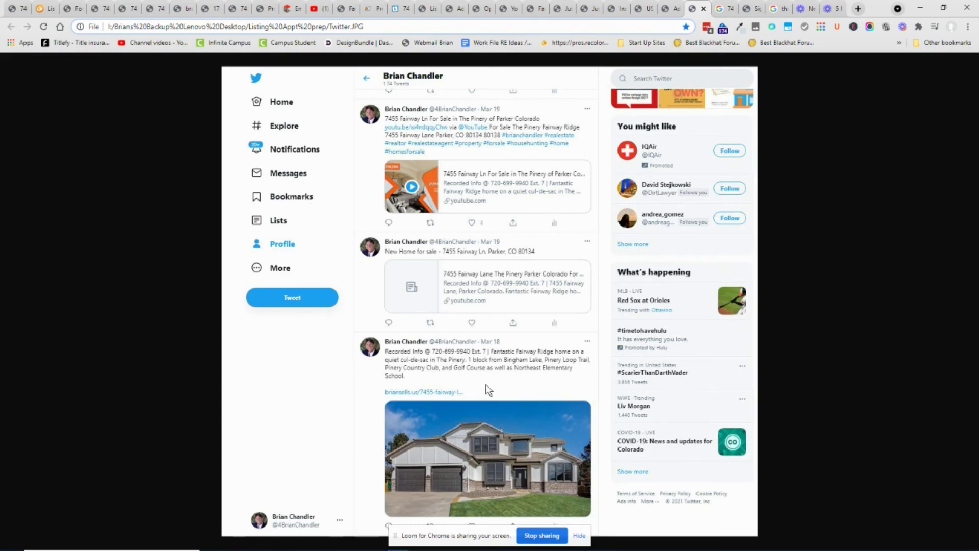
{"action": "key", "text": "ctrl+Tab"}
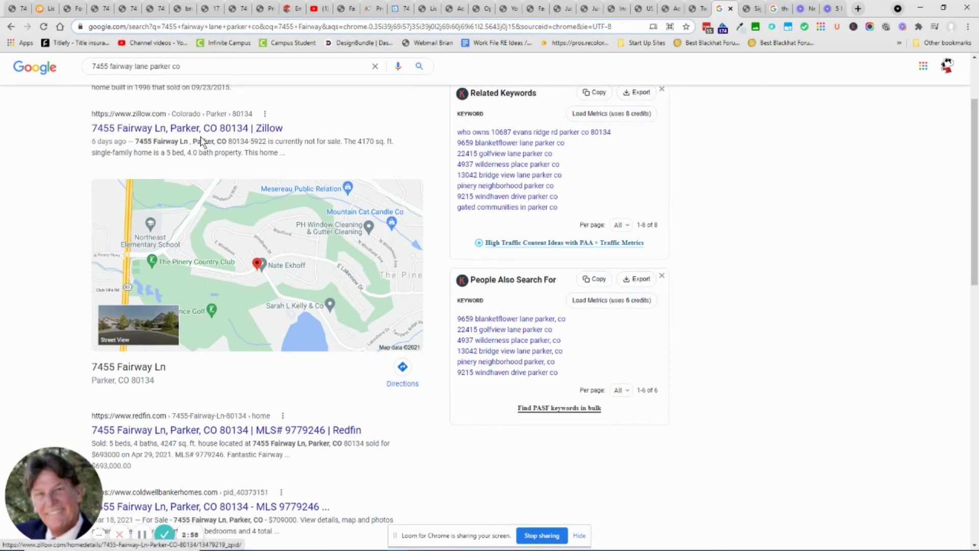
{"action": "scroll", "coordinate": [245, 137], "scroll_direction": "up", "scroll_amount": 2}
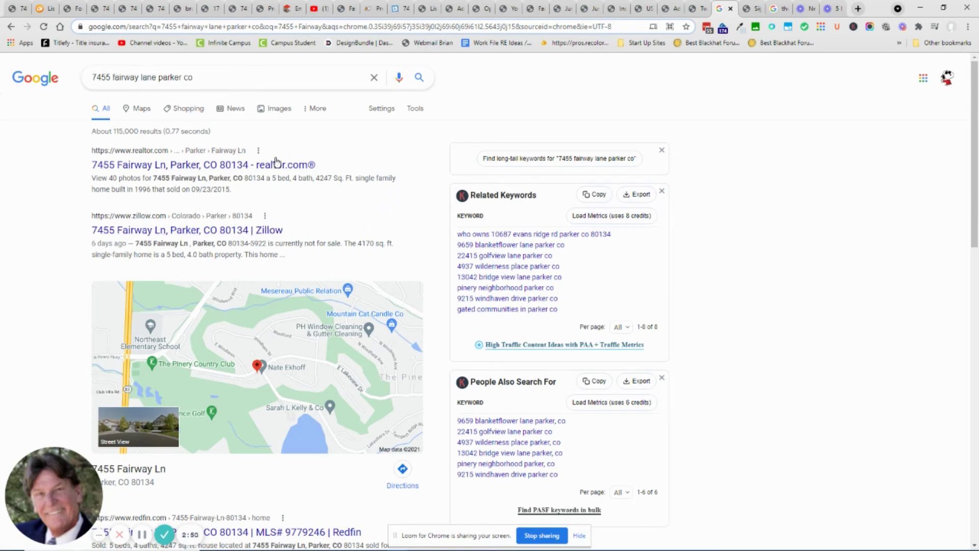
{"action": "scroll", "coordinate": [329, 203], "scroll_direction": "down", "scroll_amount": 2}
{"action": "scroll", "coordinate": [333, 198], "scroll_direction": "down", "scroll_amount": 5}
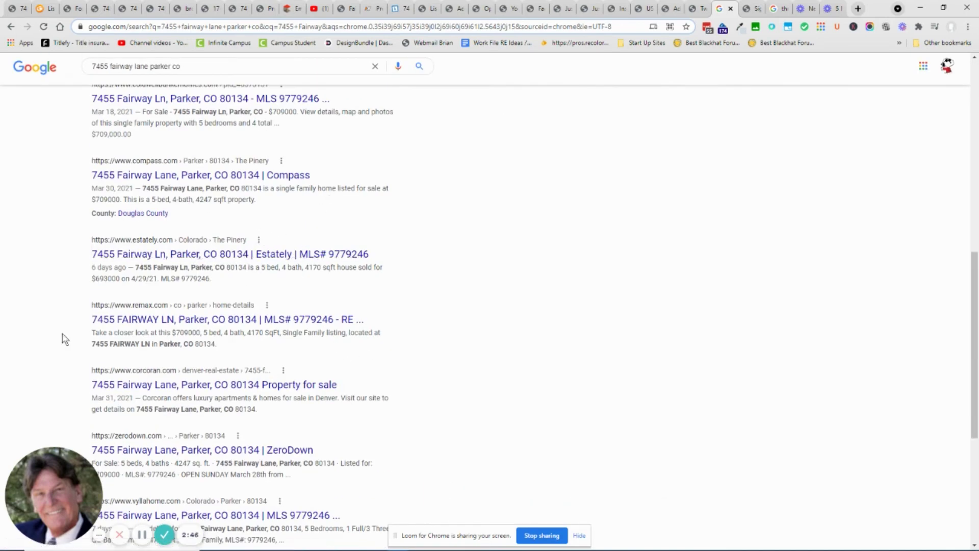
{"action": "scroll", "coordinate": [375, 367], "scroll_direction": "down", "scroll_amount": 3}
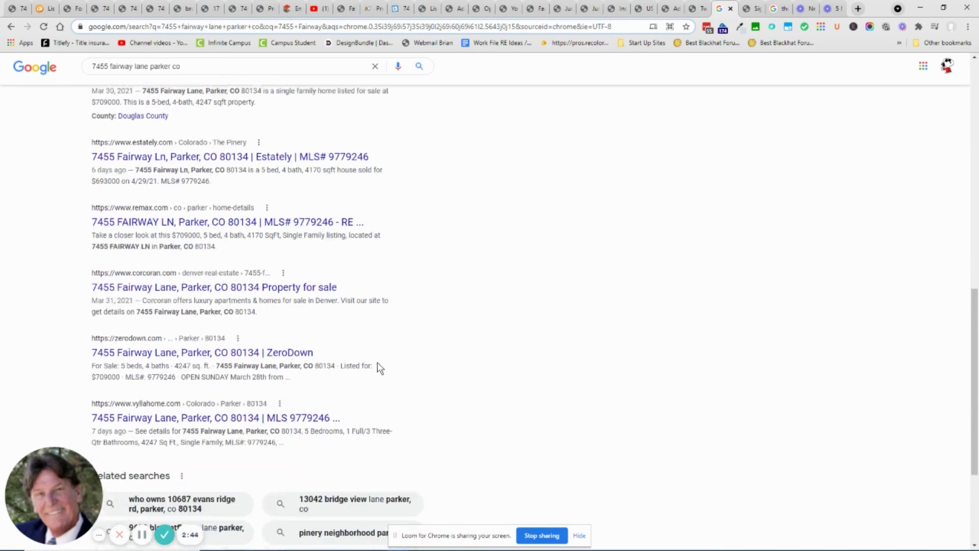
{"action": "scroll", "coordinate": [386, 344], "scroll_direction": "up", "scroll_amount": 1}
{"action": "scroll", "coordinate": [386, 344], "scroll_direction": "up", "scroll_amount": 1}
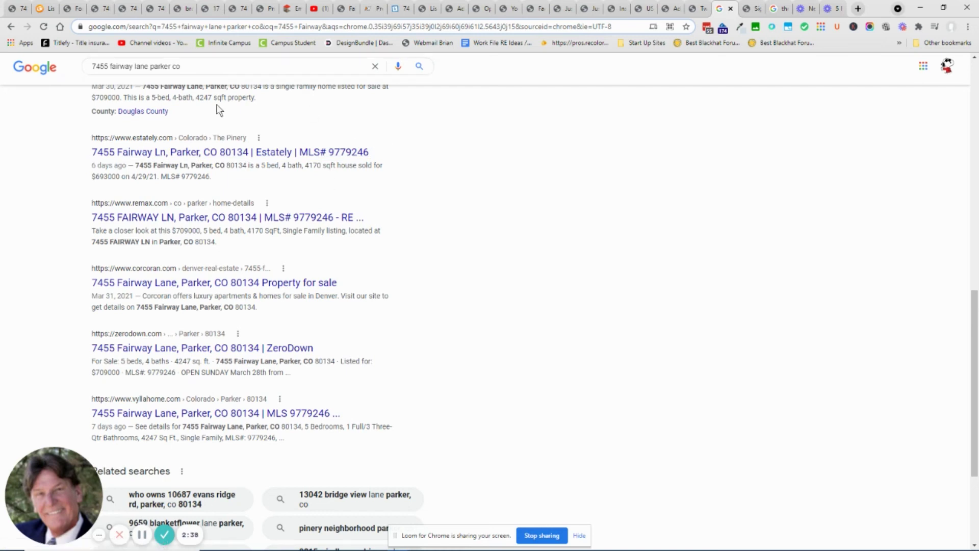
{"action": "key", "text": "ctrl+Tab"}
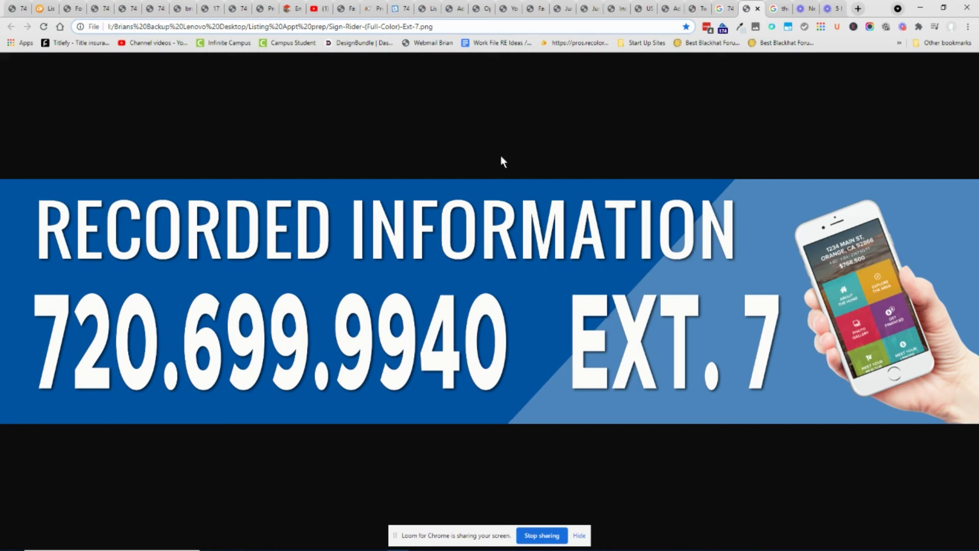
Step: Advance past the Pinery schools map to the Loom new-recording page
{"action": "key", "text": "ctrl+Tab"}
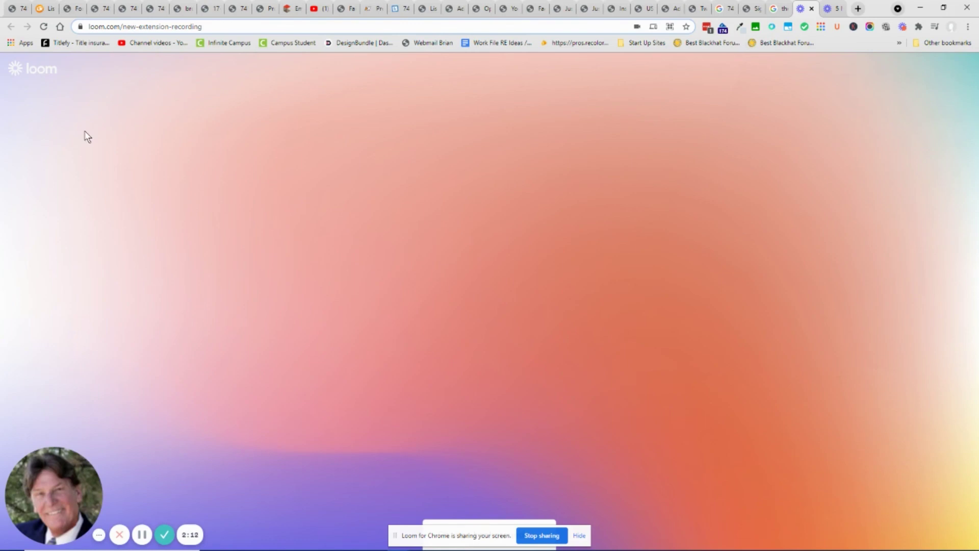
Step: Return to the Google tab showing the 'the pinery schools' local results map
{"action": "left_click", "coordinate": [778, 9]}
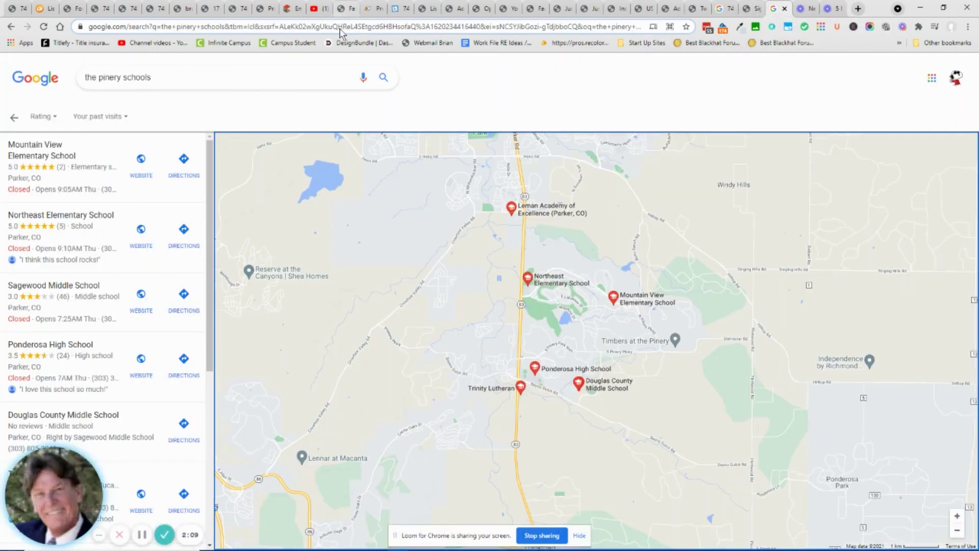